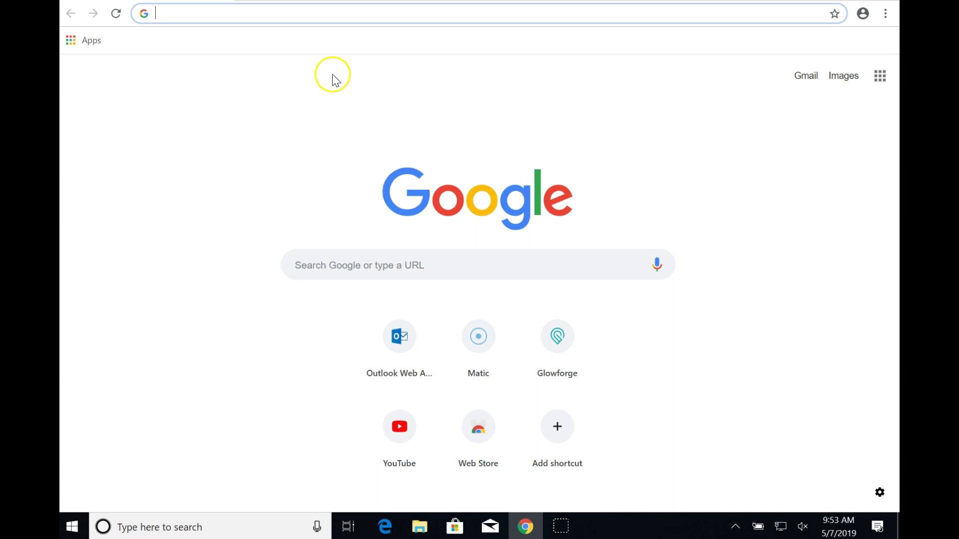
- Find PowerPoint in Start menu search, pin it to the taskbar and launch it
left_click(80, 522)
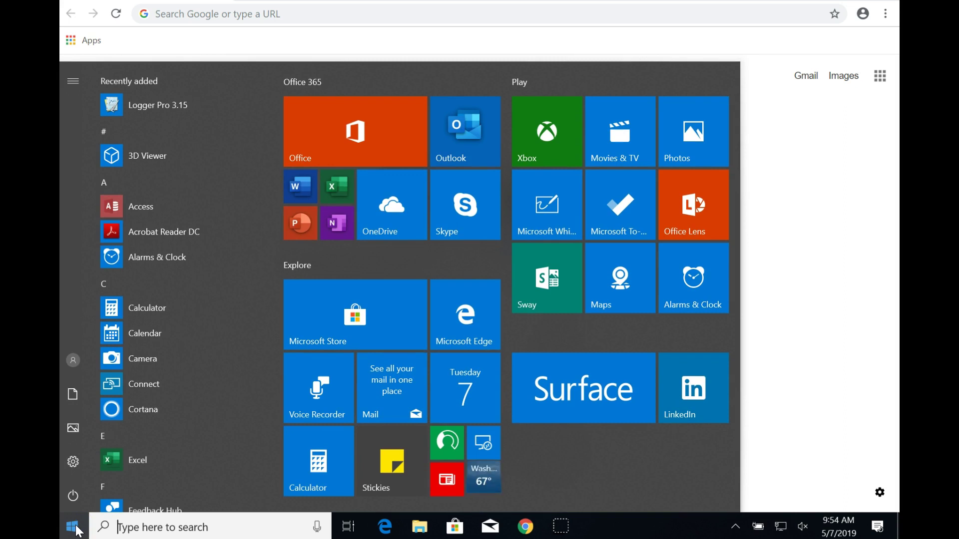
type("powerpoint")
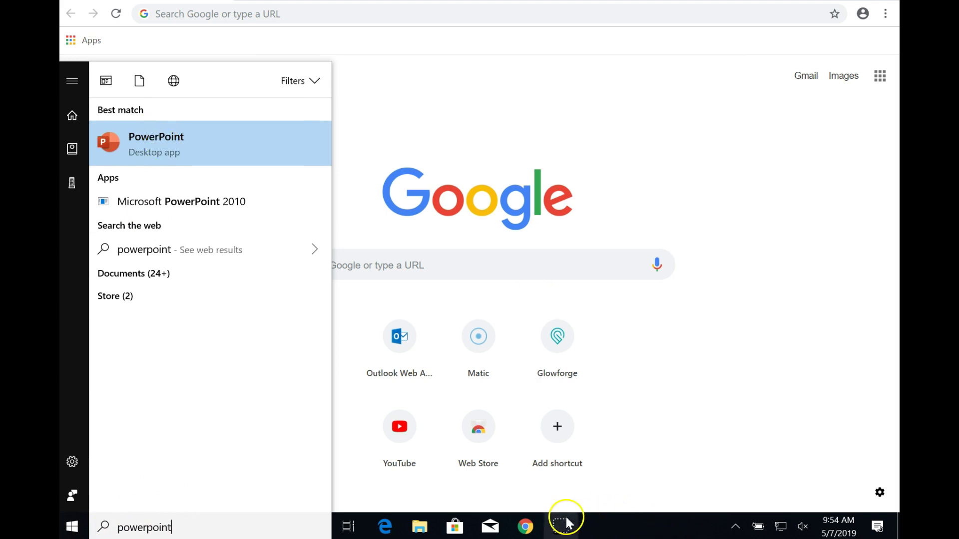
right_click(141, 144)
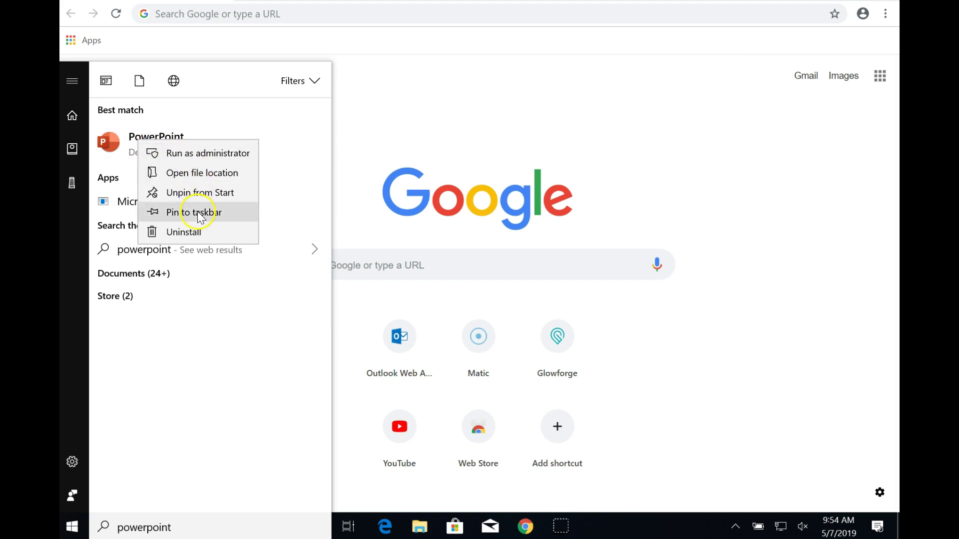
left_click(210, 216)
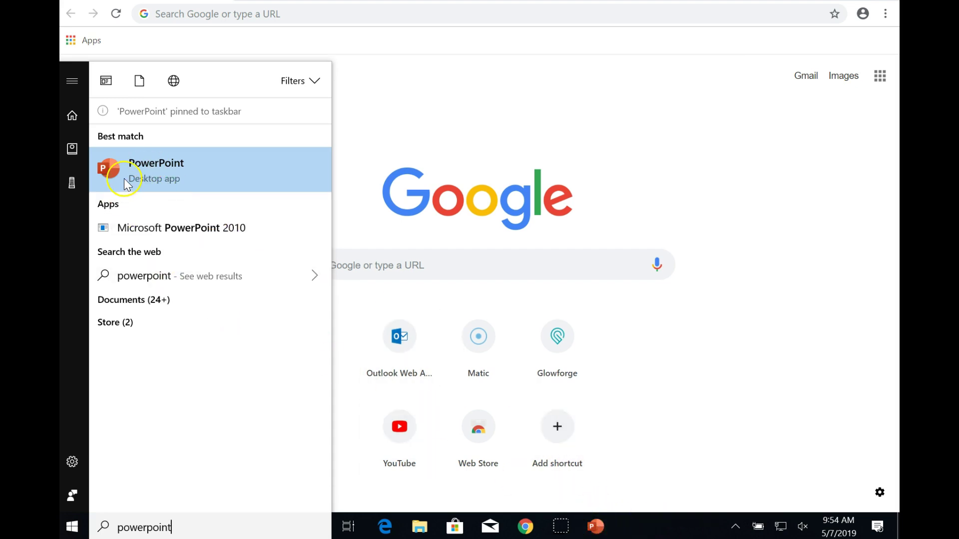
left_click(112, 166)
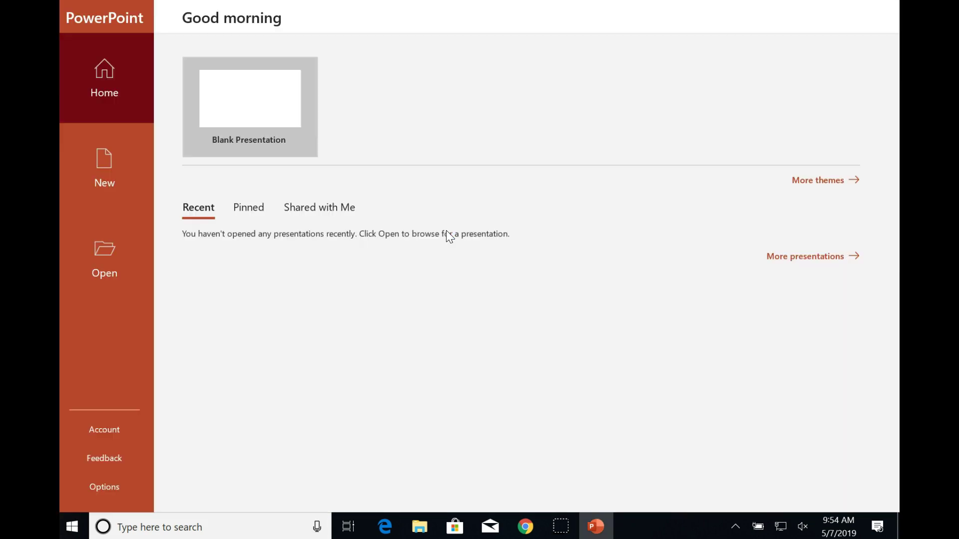
left_click(279, 146)
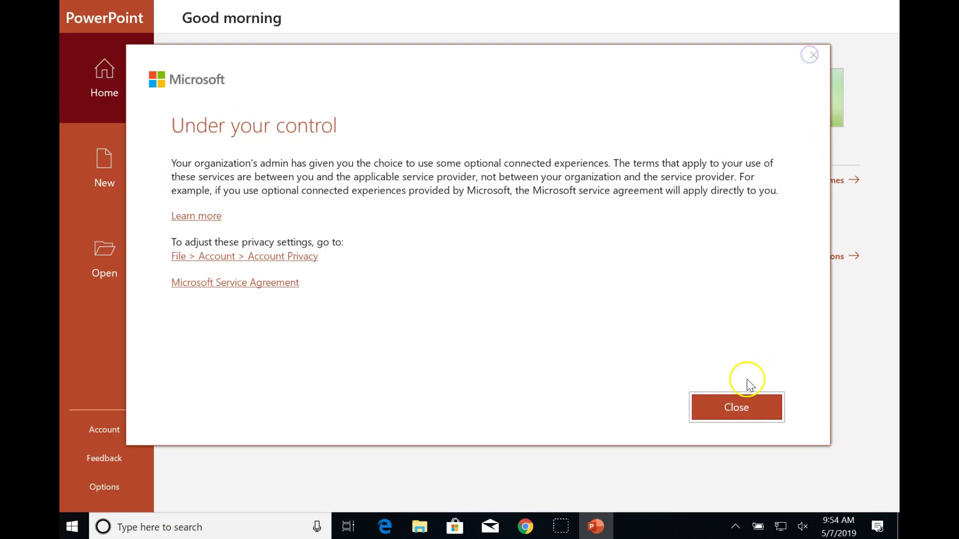
- Create a blank presentation and delete its title and subtitle placeholders
left_click(744, 408)
left_click(254, 109)
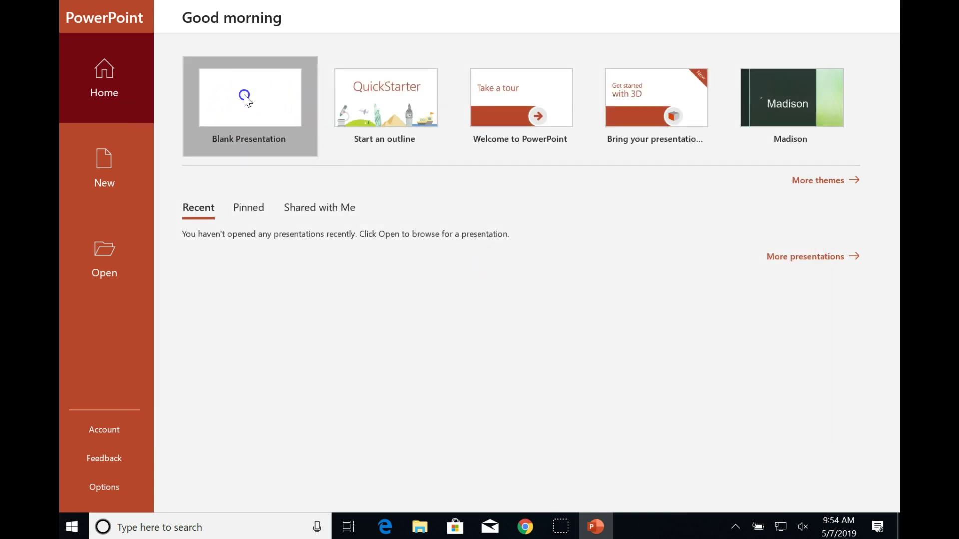
left_click_drag(263, 140, 811, 412)
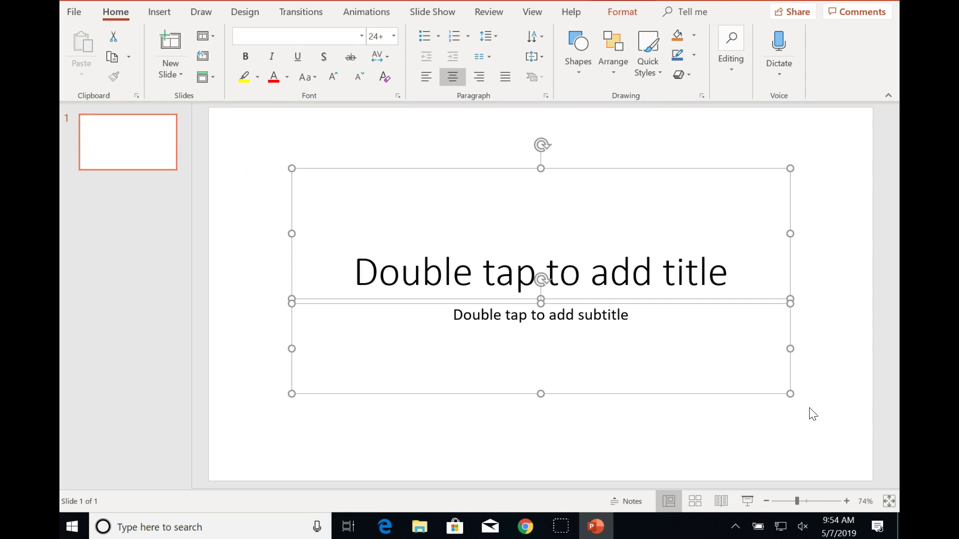
key("Delete")
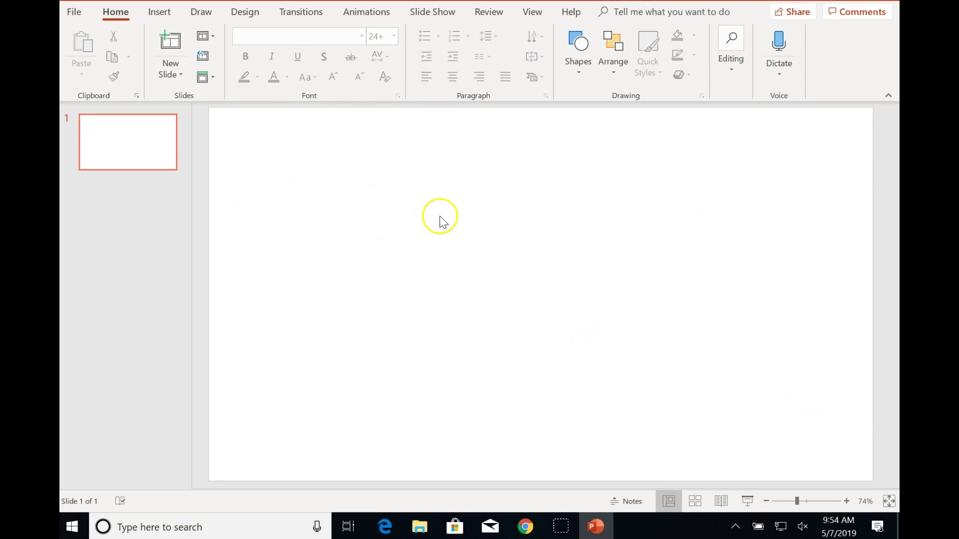
left_click(582, 52)
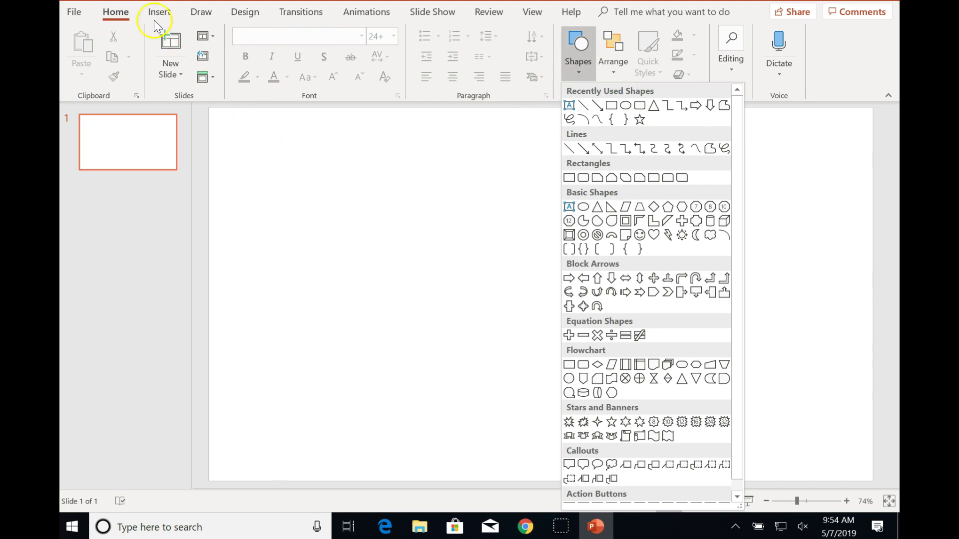
left_click(121, 20)
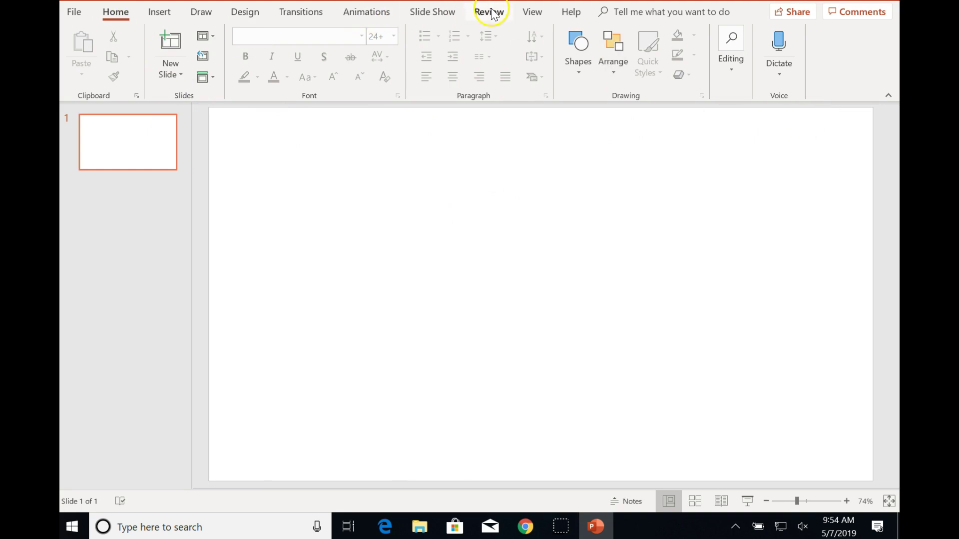
- Turn on the rulers from the View tab
left_click(534, 12)
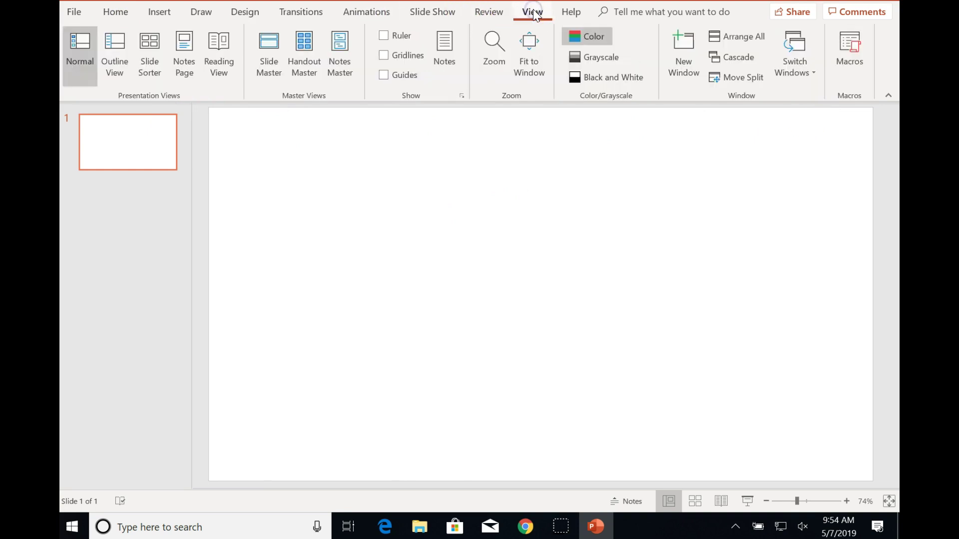
left_click(383, 36)
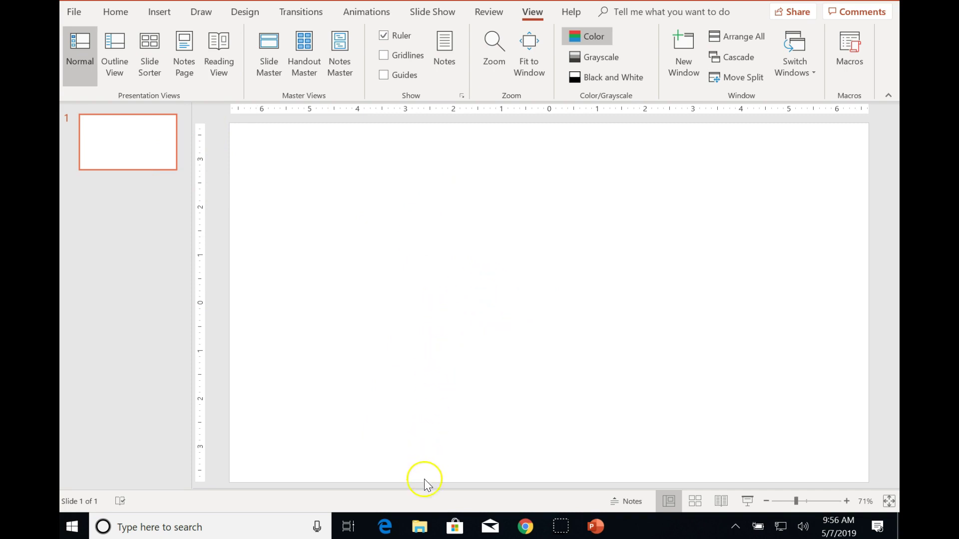
- Drag Sample JPEG from the File Explorer Downloads folder onto the slide
left_click(421, 530)
left_click_drag(549, 58, 531, 50)
left_click(381, 151)
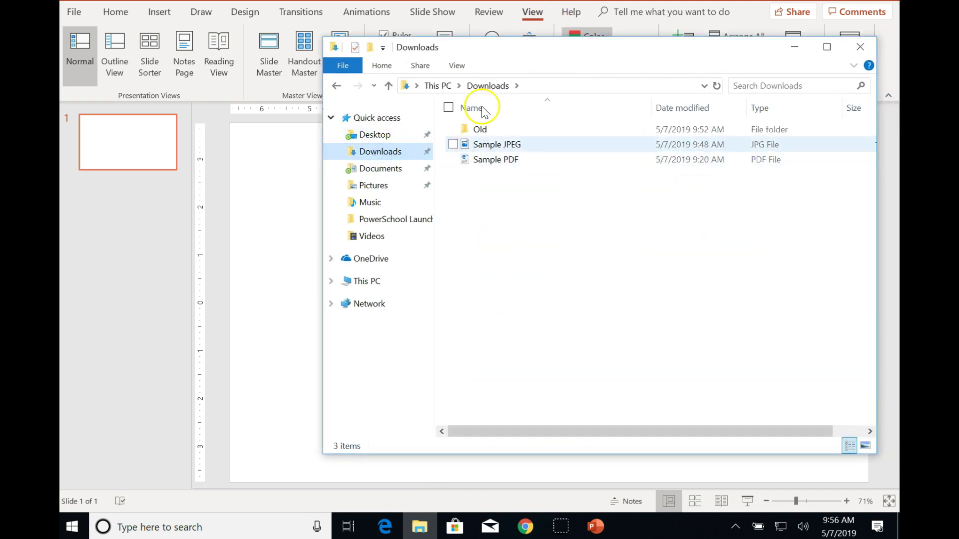
left_click(496, 146)
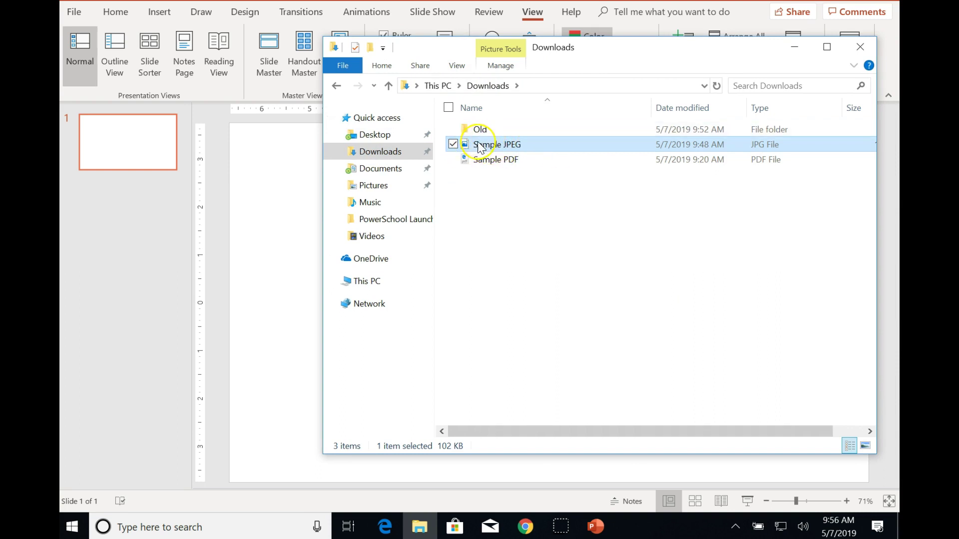
left_click(490, 159)
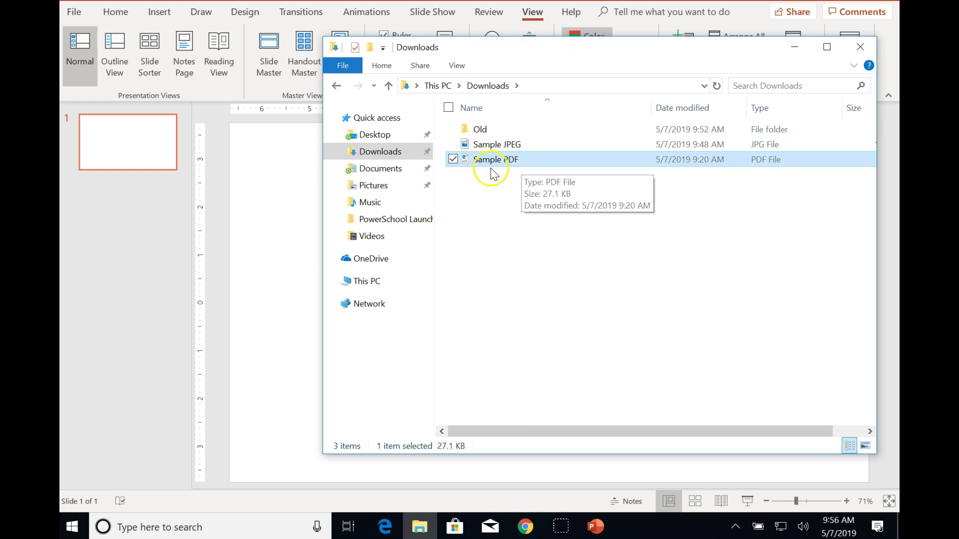
left_click_drag(478, 48, 628, 60)
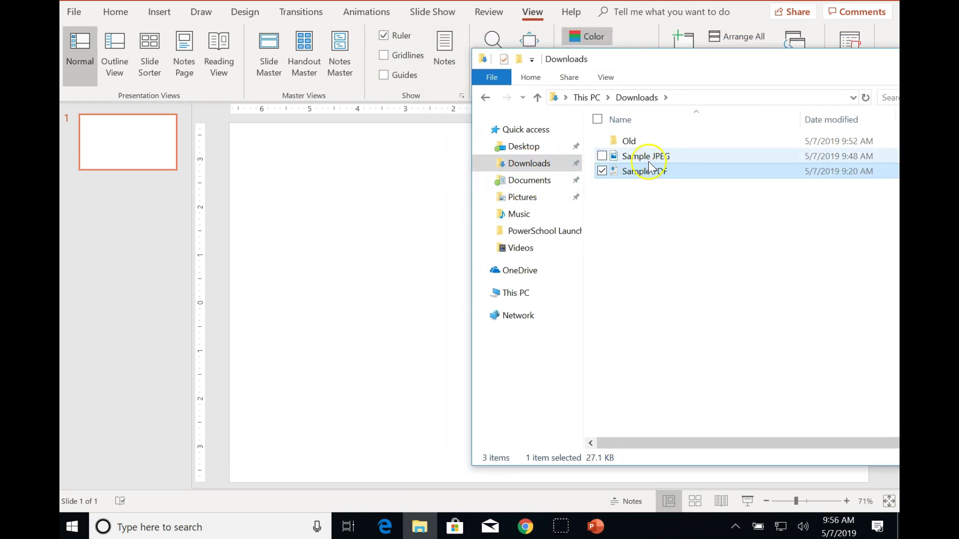
left_click_drag(640, 157, 412, 171)
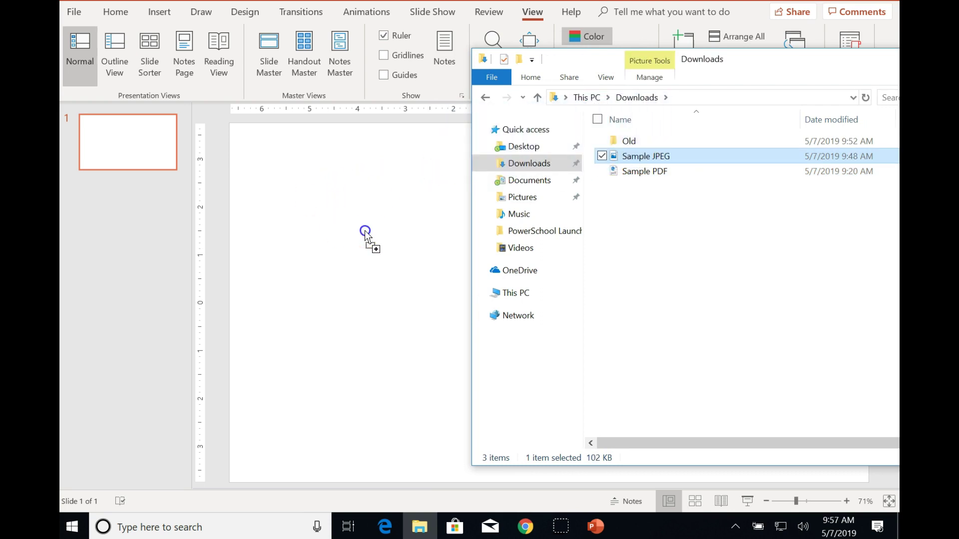
left_click_drag(365, 231, 326, 206)
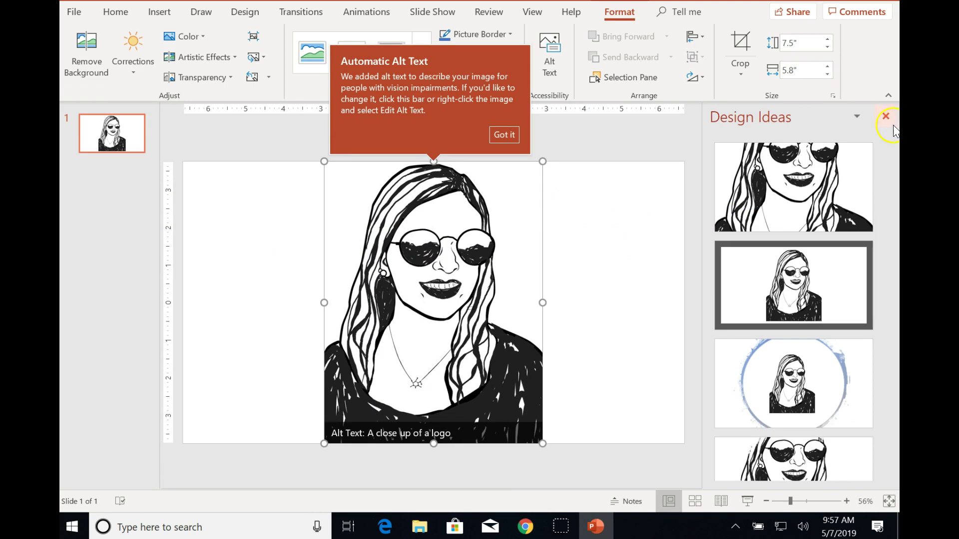
- Close Design Ideas, resize the portrait to 5.75 × 4.44 inches and move it left
left_click(885, 118)
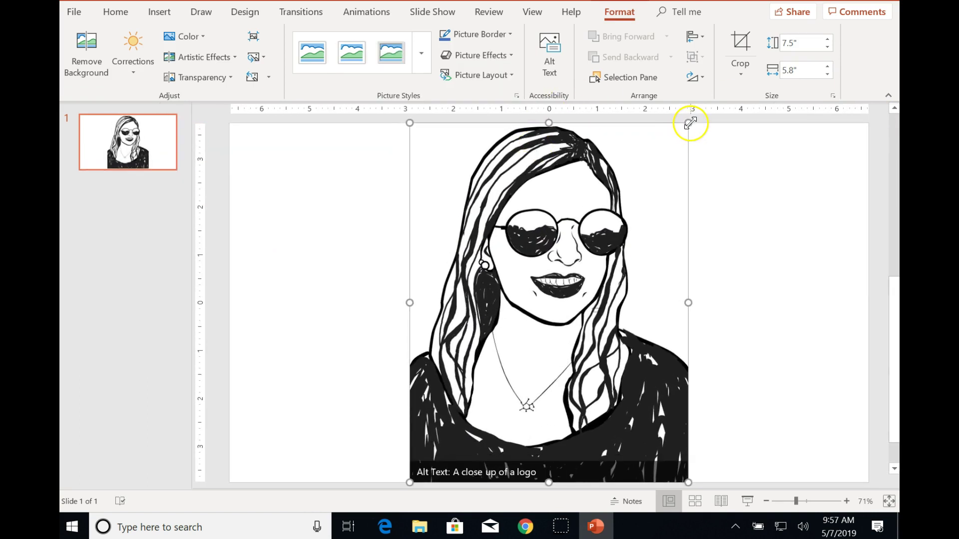
left_click_drag(690, 122, 613, 206)
left_click_drag(540, 252, 411, 198)
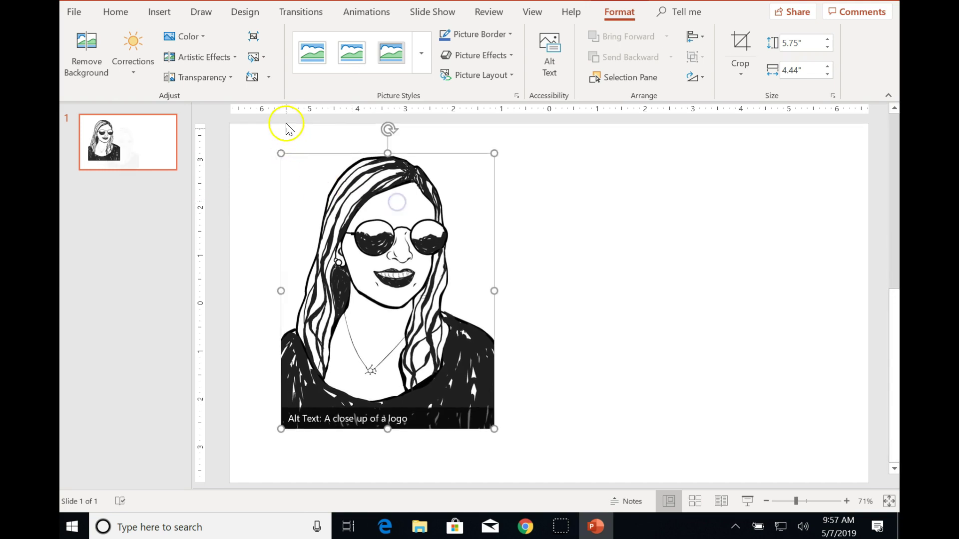
left_click_drag(308, 181, 344, 186)
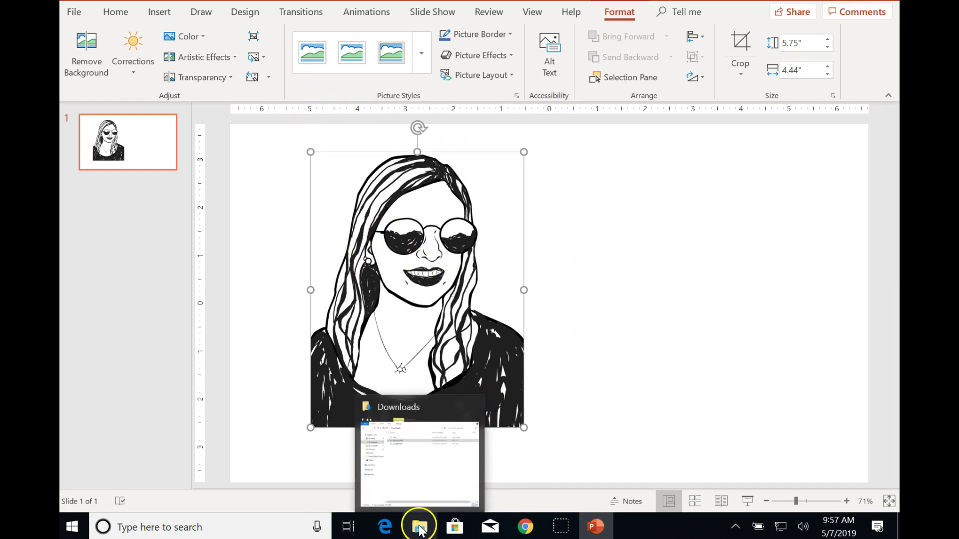
- Drag Sample PDF from Downloads onto the slide, just right of the portrait
left_click(419, 528)
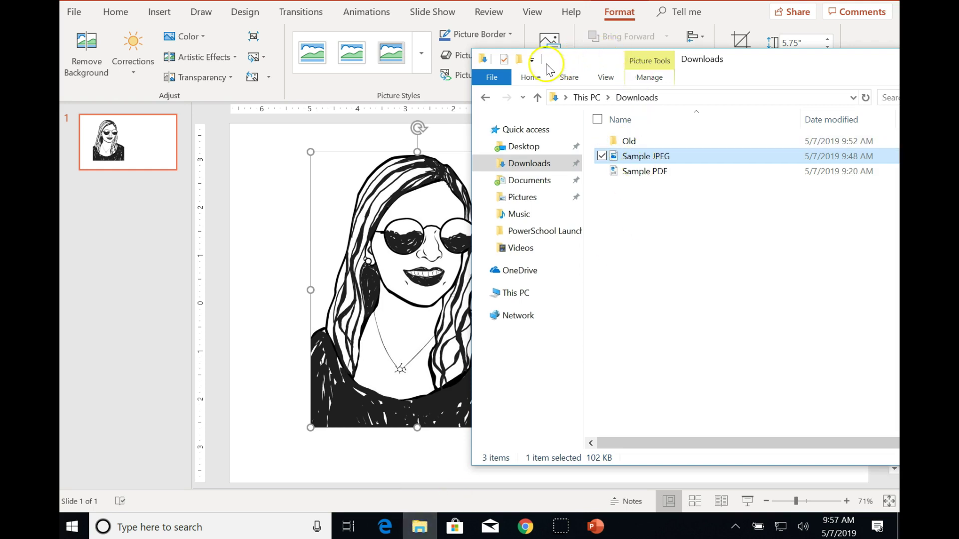
left_click_drag(535, 61, 759, 66)
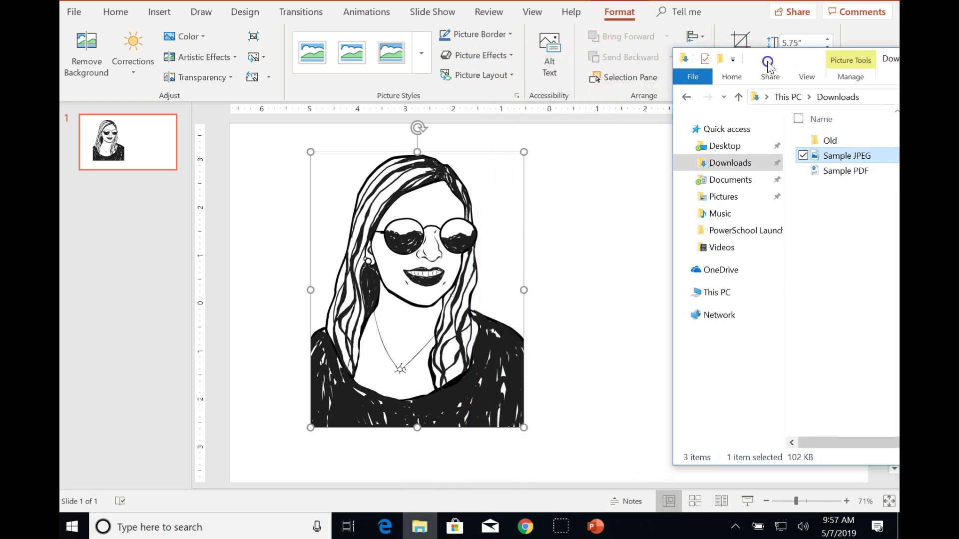
left_click(856, 172)
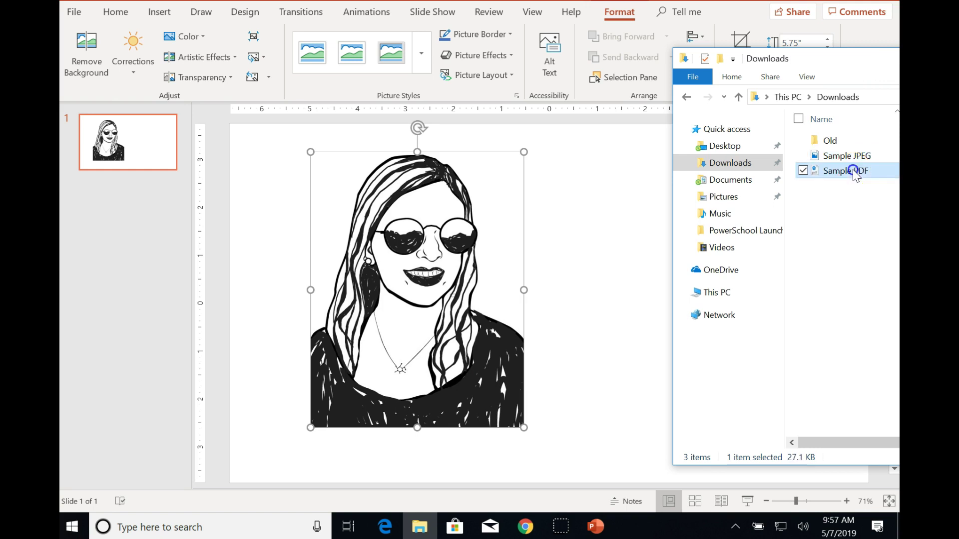
left_click_drag(855, 172, 617, 174)
left_click_drag(579, 205, 600, 203)
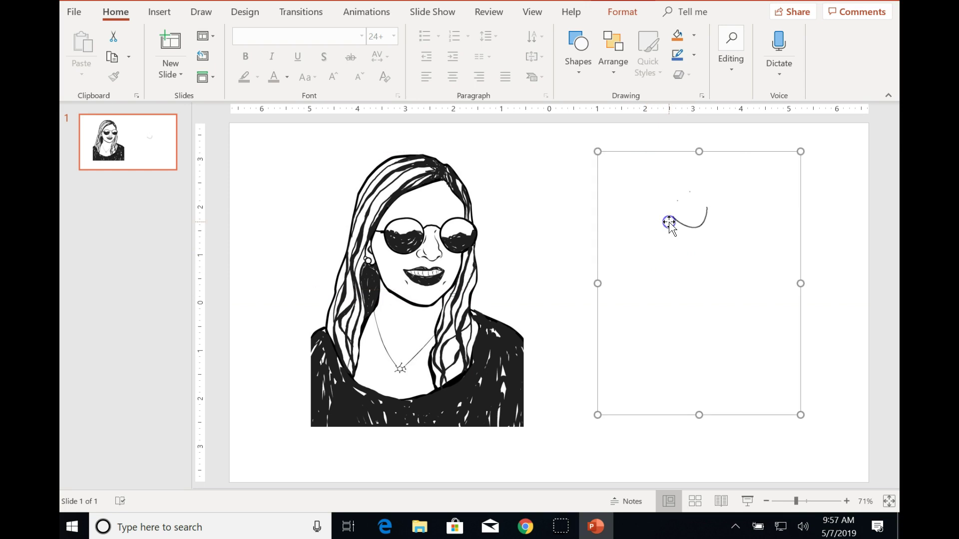
left_click_drag(670, 223, 681, 235)
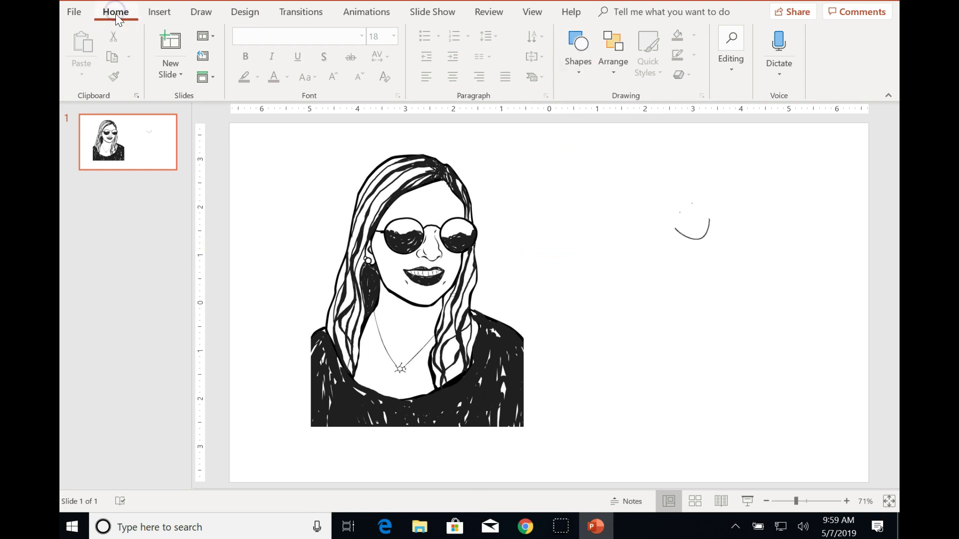
- Select the portrait and then the ink smile to check the slide objects
left_click(155, 17)
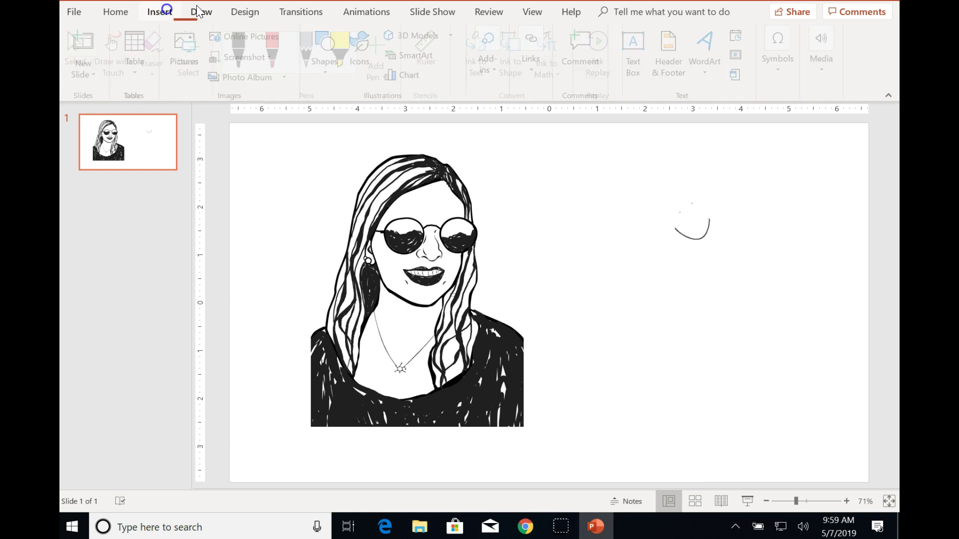
left_click(322, 197)
key("Tab")
left_click(261, 158)
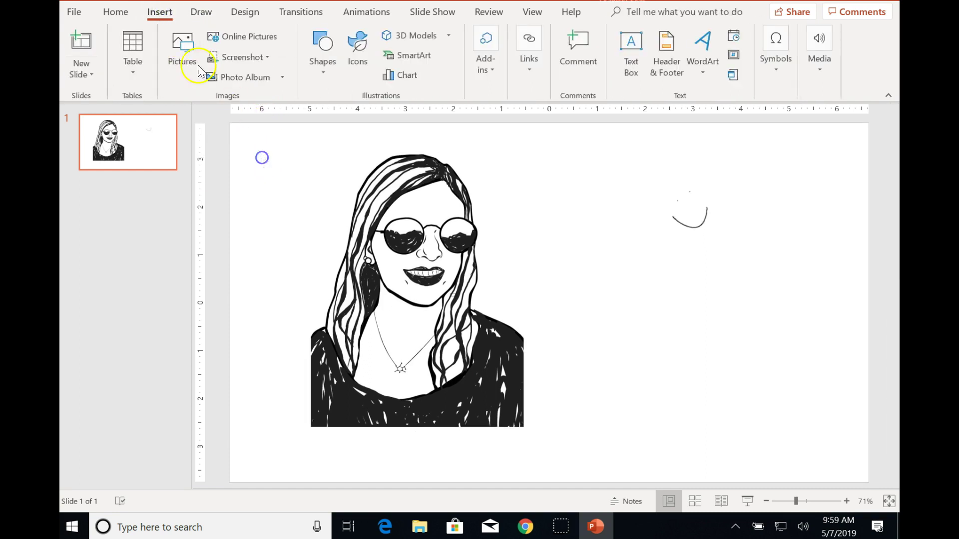
key("Tab")
- Collapse the ribbon, then pin the Home ribbon permanently open
double_click(163, 10)
left_click(229, 103)
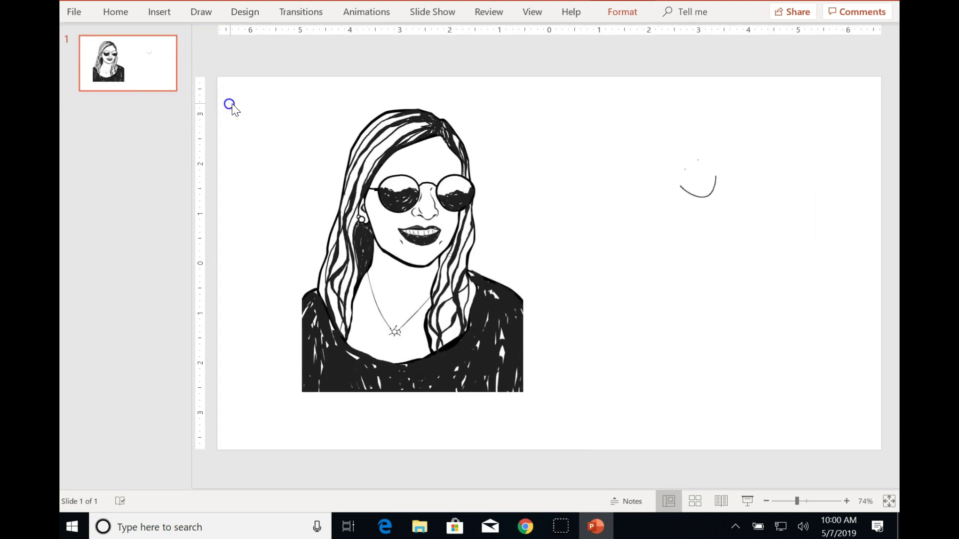
left_click(128, 12)
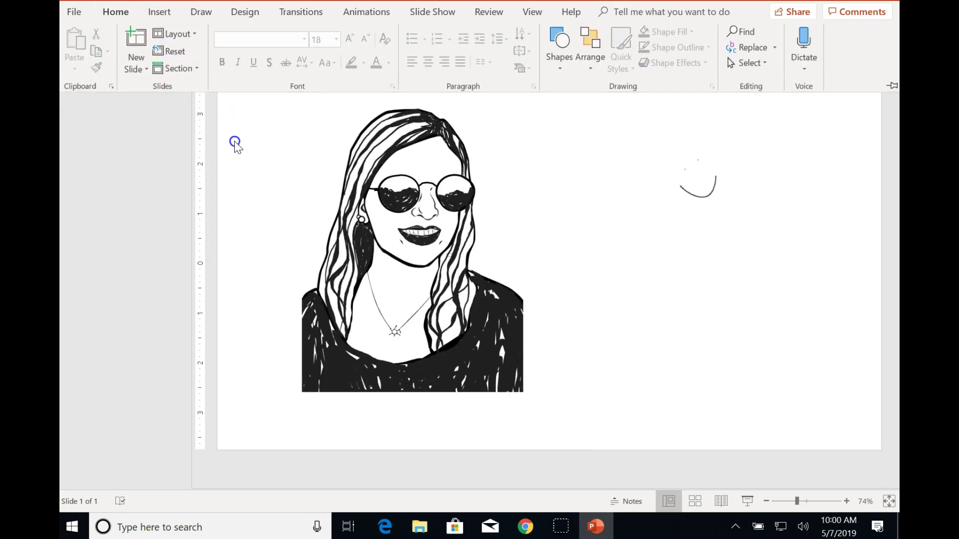
left_click(160, 61)
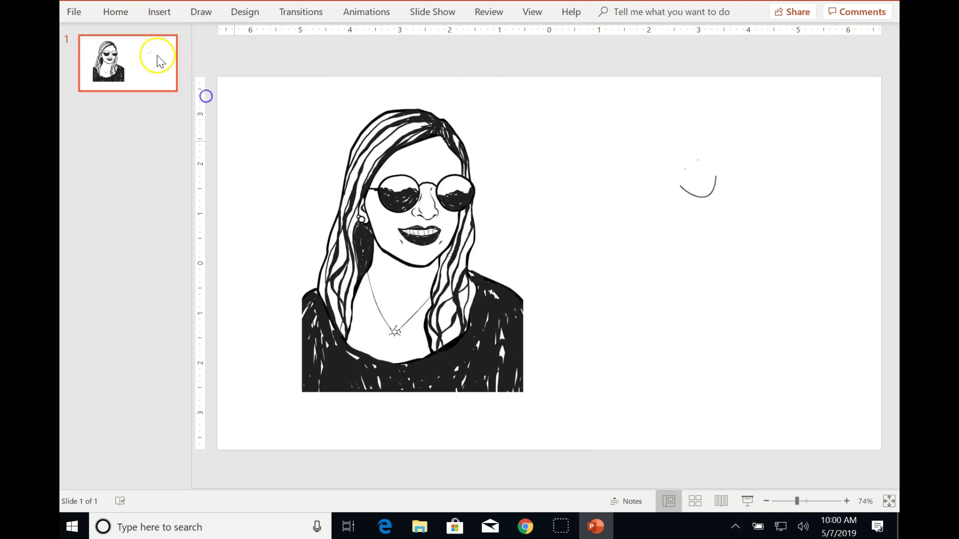
double_click(107, 12)
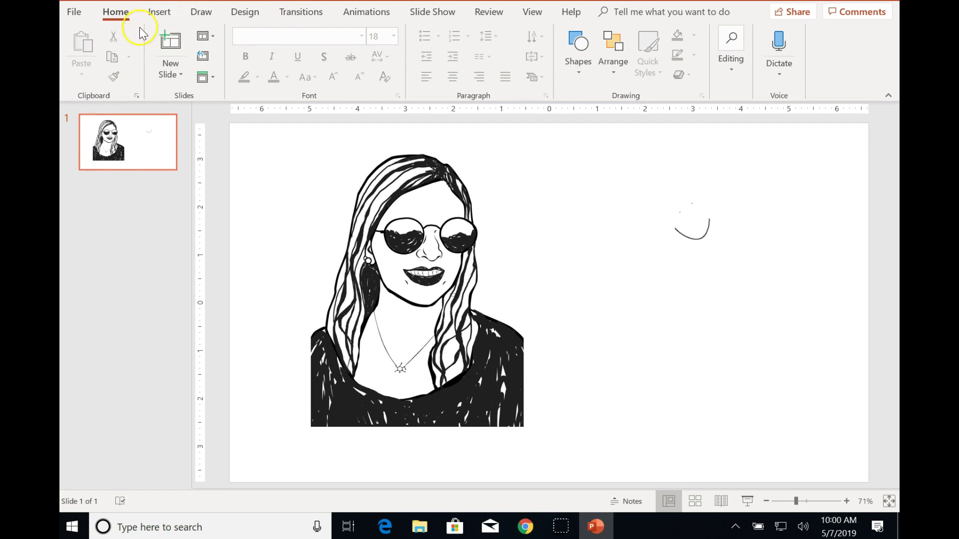
- Add a text box reading 'This is sample text!' and move it under the smile
left_click(580, 47)
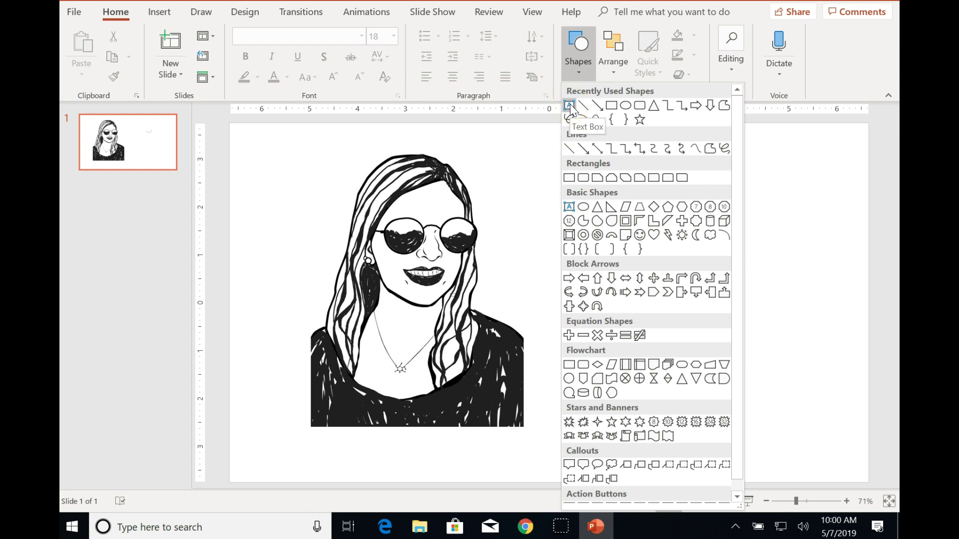
left_click(568, 207)
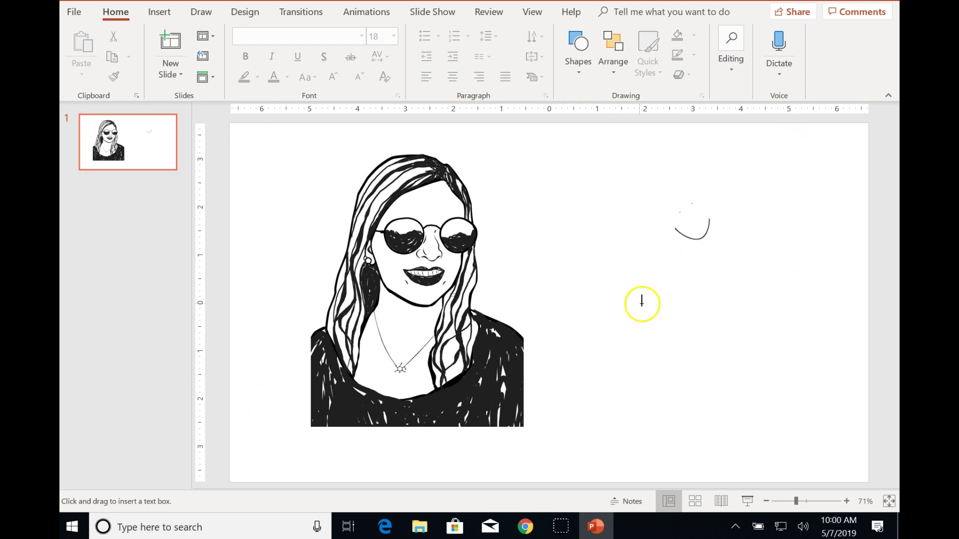
left_click(586, 307)
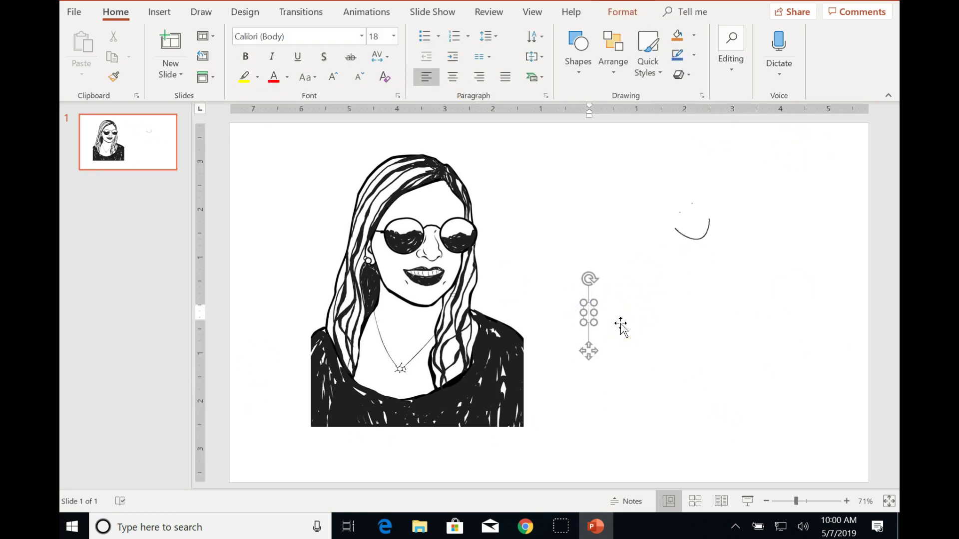
type("This is sample text!")
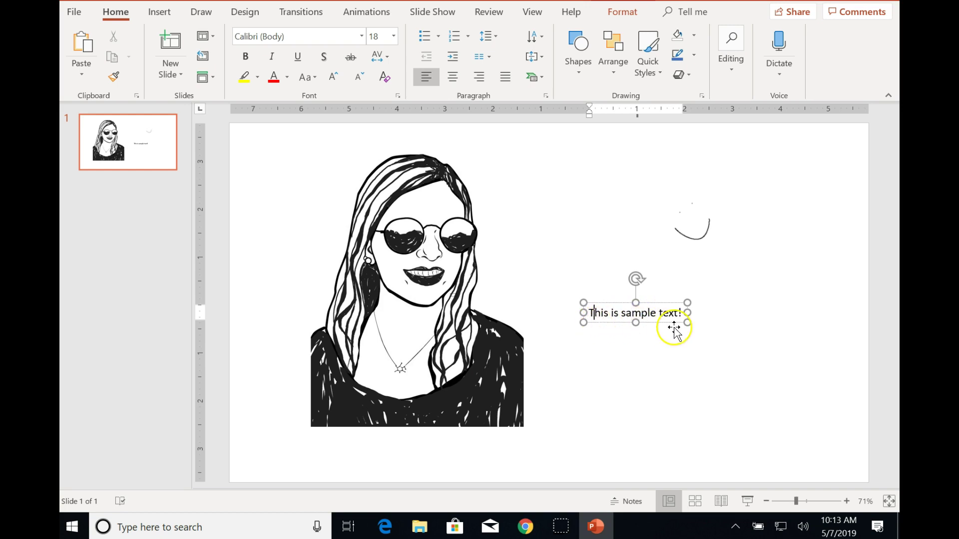
left_click(603, 323)
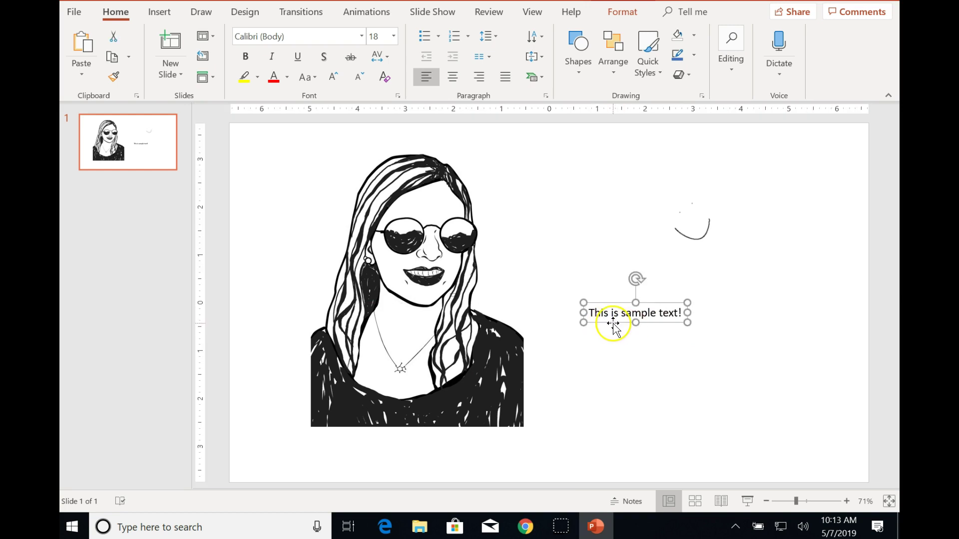
left_click_drag(608, 322, 669, 276)
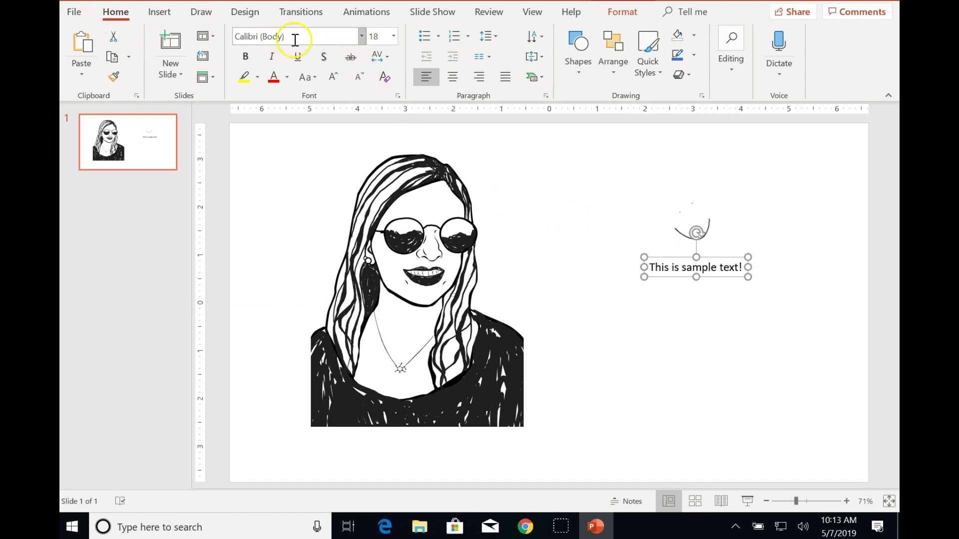
- Apply the Algerian font to the sample text box
left_click(361, 35)
left_click(293, 116)
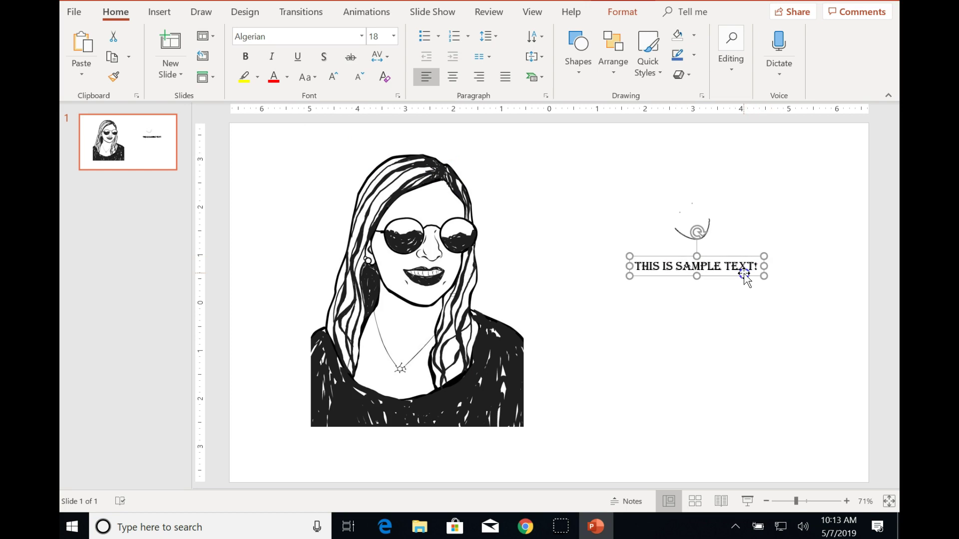
left_click(755, 373)
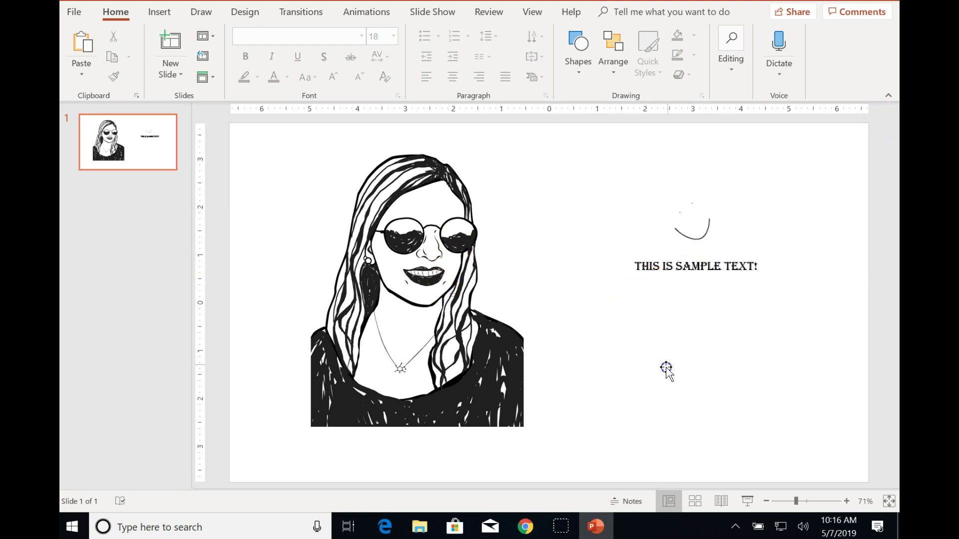
- Move the smile and text group left toward the portrait
left_click_drag(868, 478, 552, 89)
left_click(747, 265)
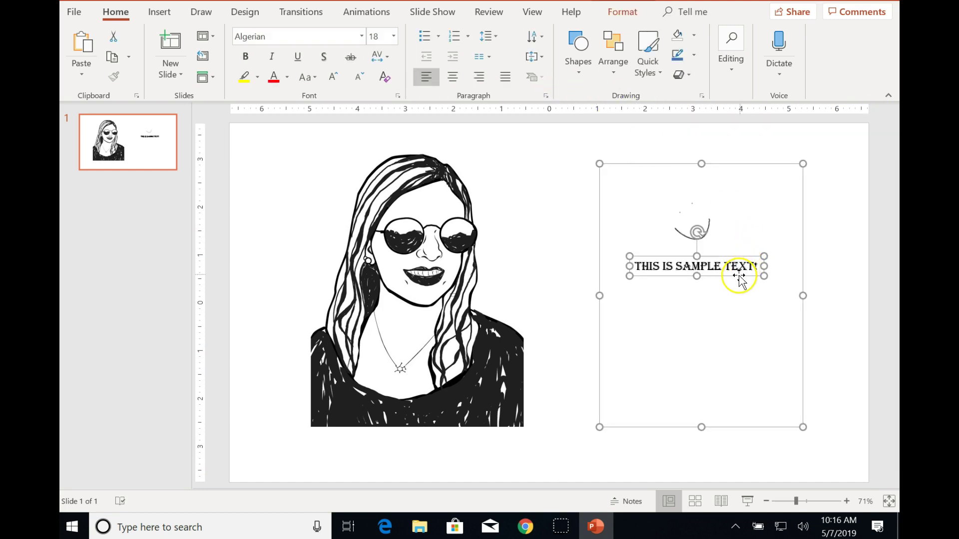
left_click_drag(739, 276, 638, 279)
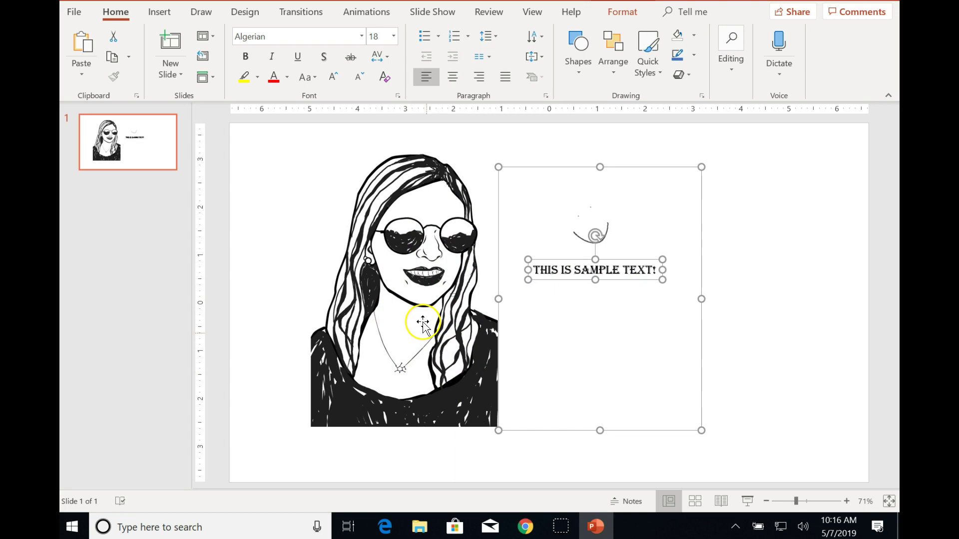
left_click(763, 298)
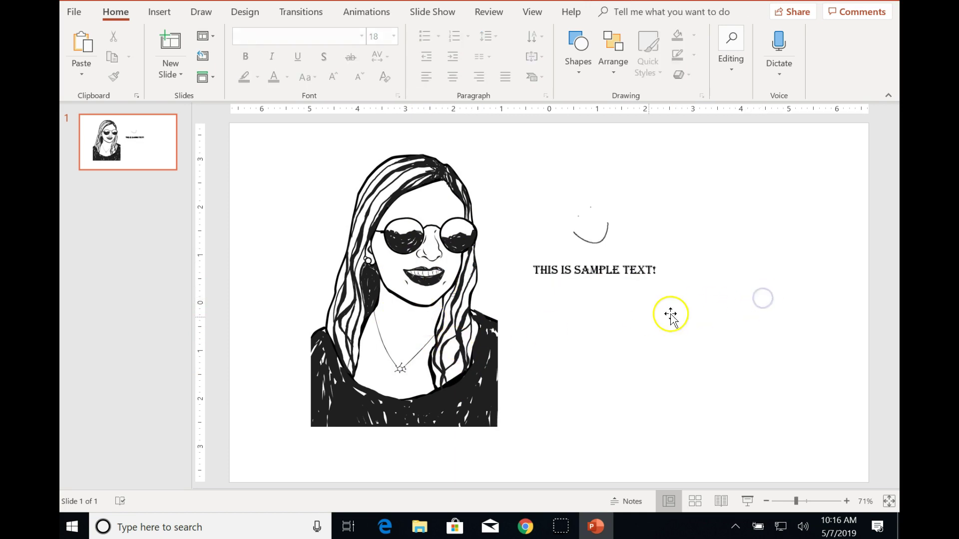
- Send the group to the back so the portrait shows uncovered
right_click(546, 351)
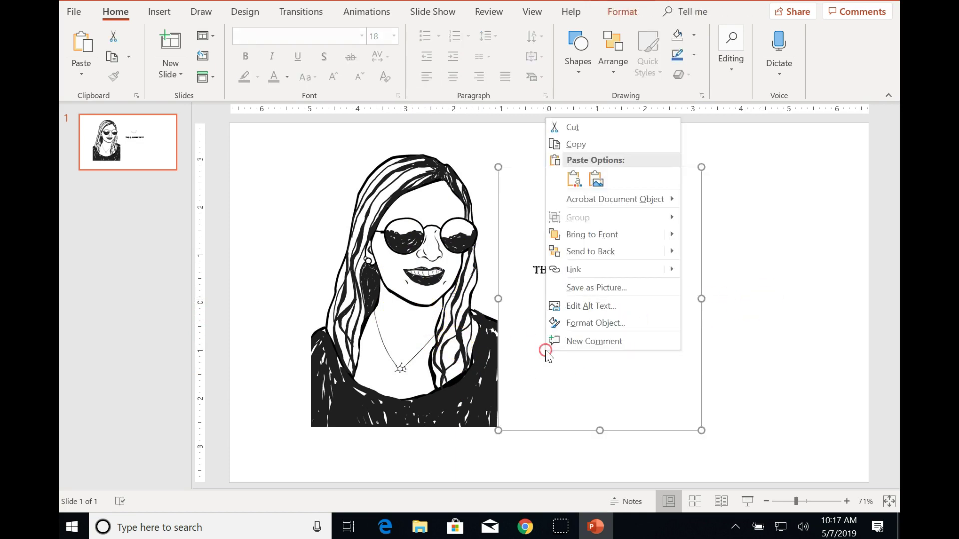
left_click(583, 251)
left_click(776, 294)
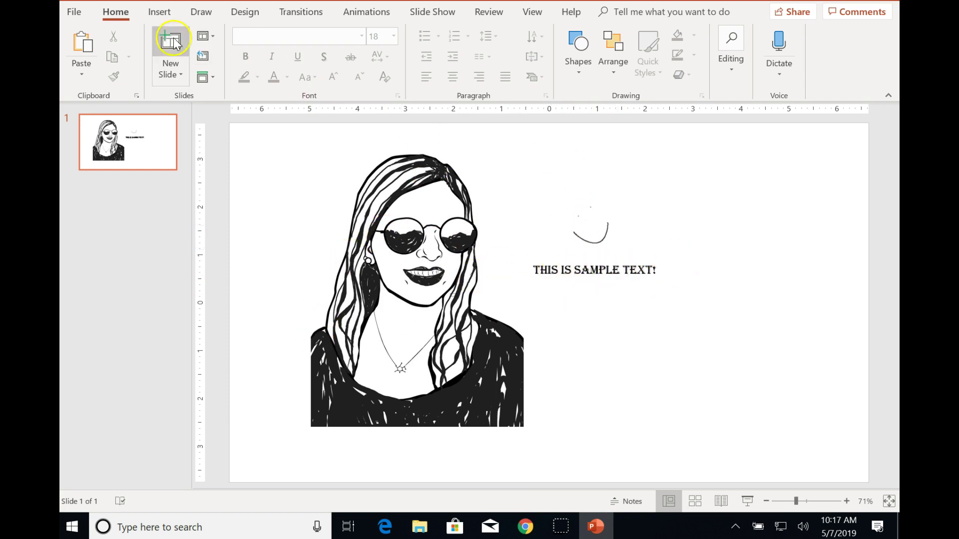
- Pick Rectangle from the Recently Used Shapes in the Home tab's Shapes gallery
left_click(584, 59)
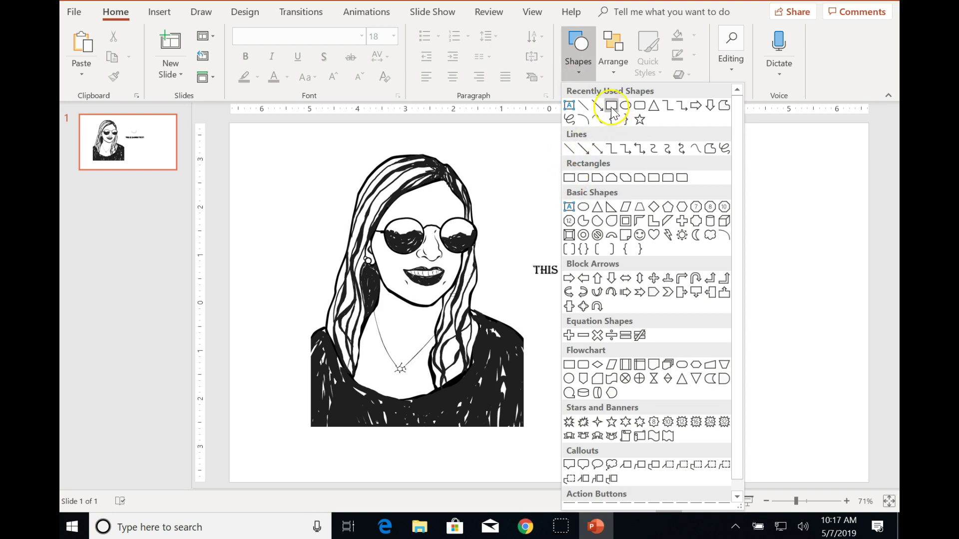
left_click(569, 178)
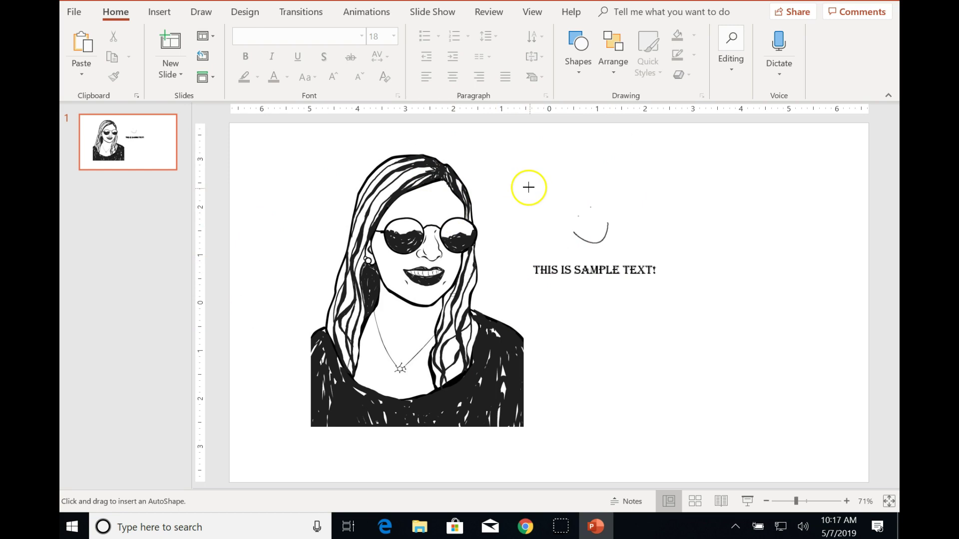
- Draw a blue rectangle right of the portrait and resize it over the smile sketch and sample text
left_click_drag(527, 188, 782, 251)
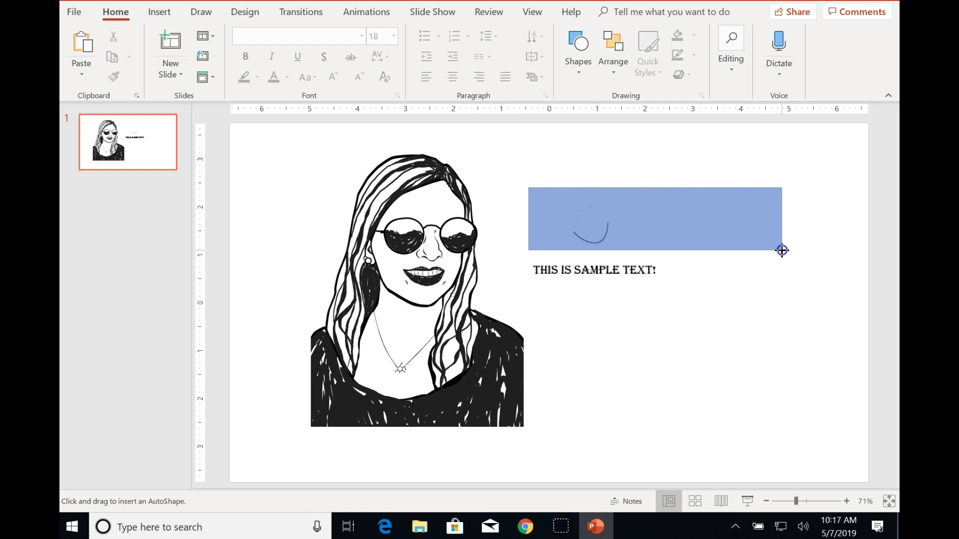
key("shift")
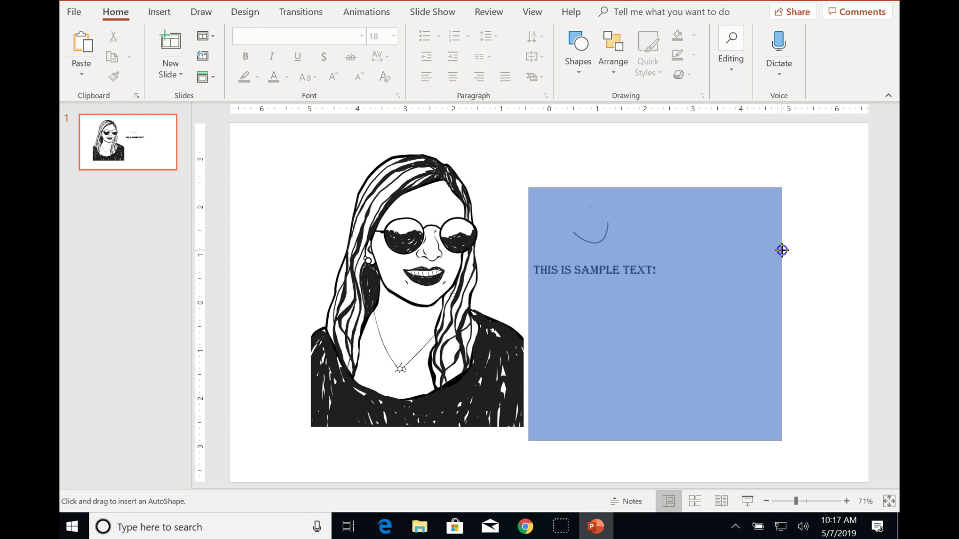
left_click_drag(782, 250, 692, 284)
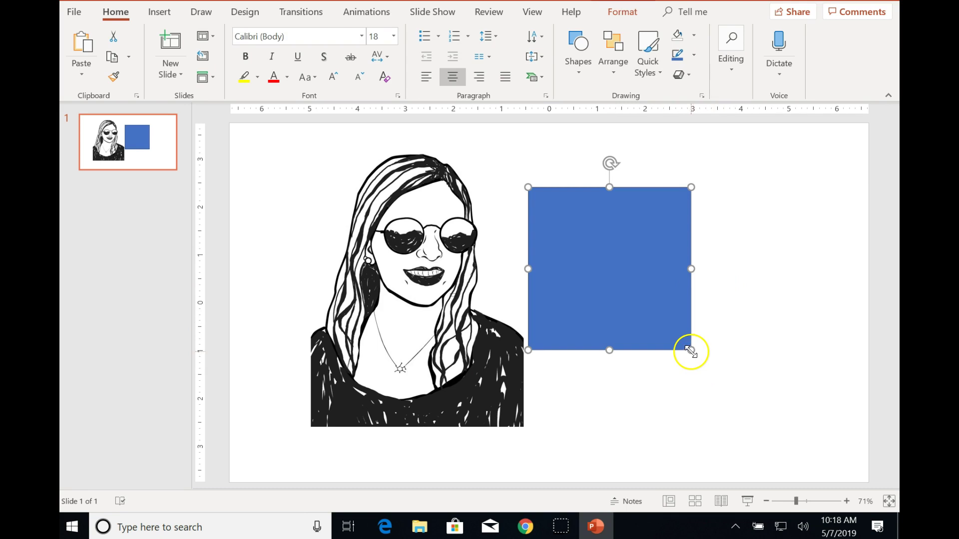
left_click_drag(691, 350, 662, 293)
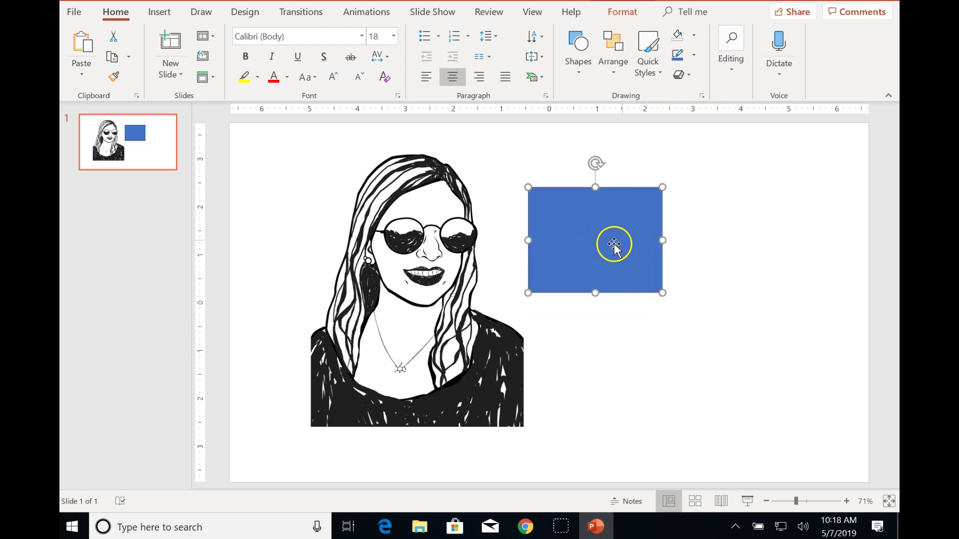
- Give the rectangle a plain black outline style with No Fill
left_click(649, 51)
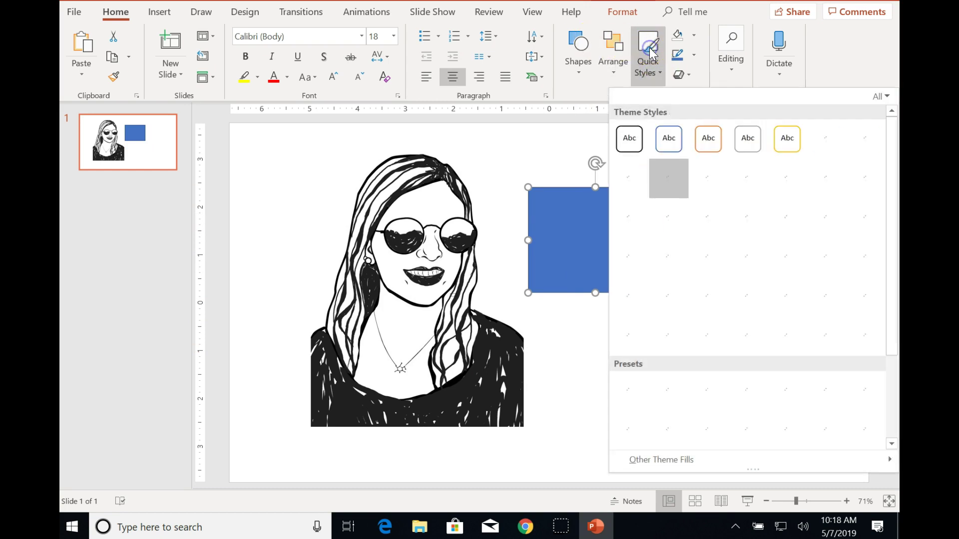
left_click(628, 142)
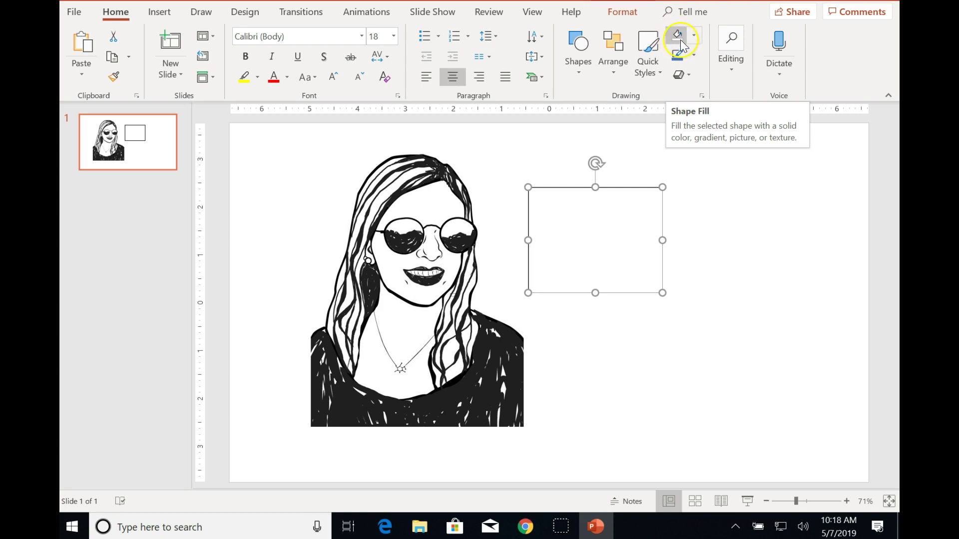
left_click(693, 38)
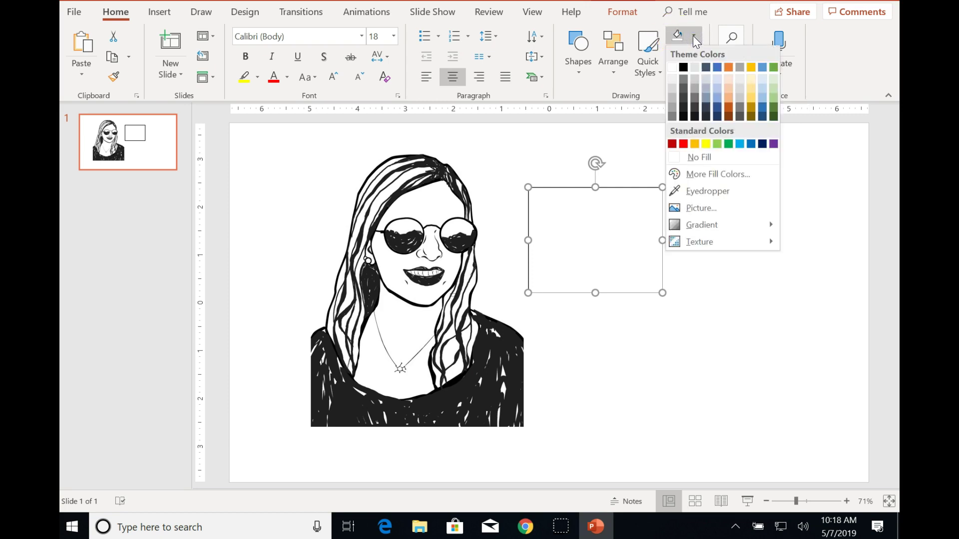
left_click(690, 157)
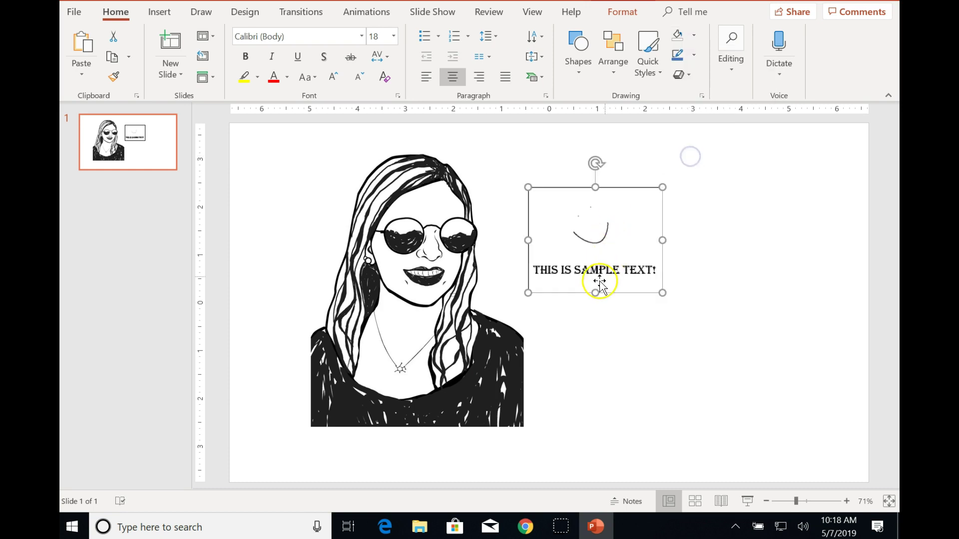
- Pull the box's top and bottom edges inward to snugly frame the sketch and text
left_click_drag(595, 291, 598, 280)
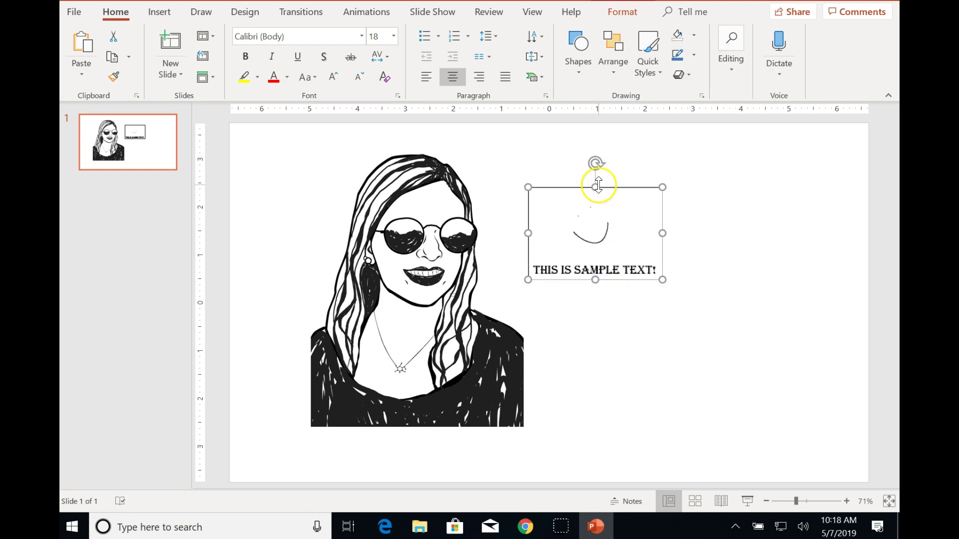
left_click_drag(596, 188, 598, 194)
left_click(626, 195)
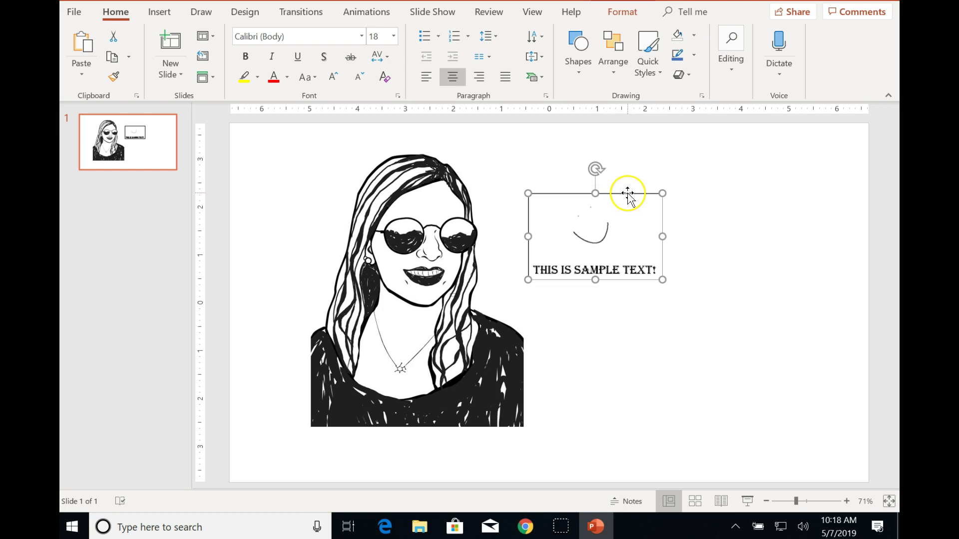
left_click(714, 178)
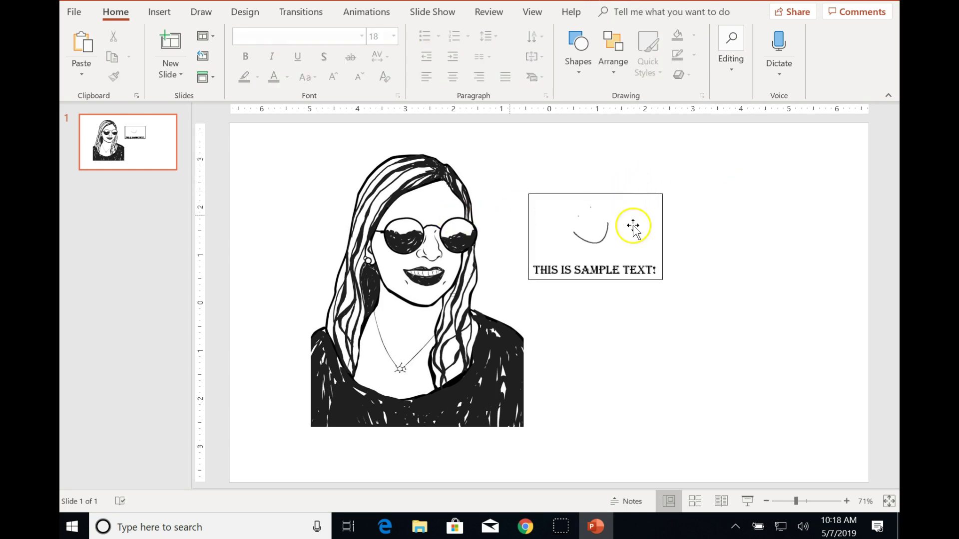
- Copy the outlined box, paste it as an editable shape, and move the copy over the portrait
right_click(662, 199)
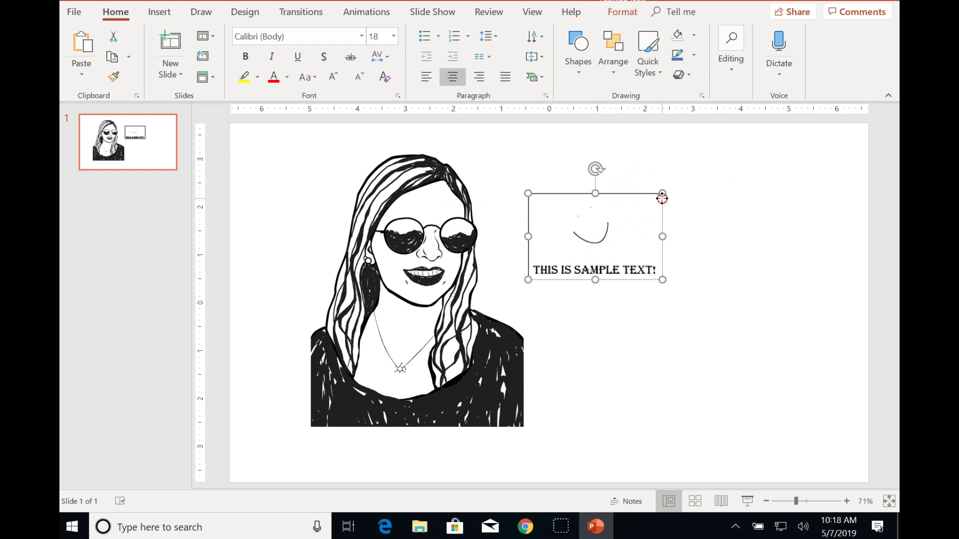
left_click(674, 221)
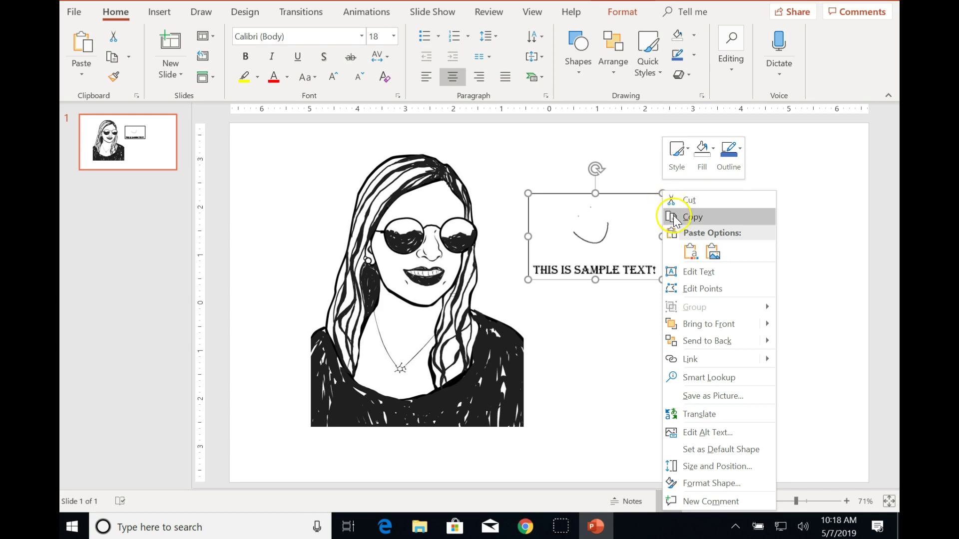
right_click(760, 354)
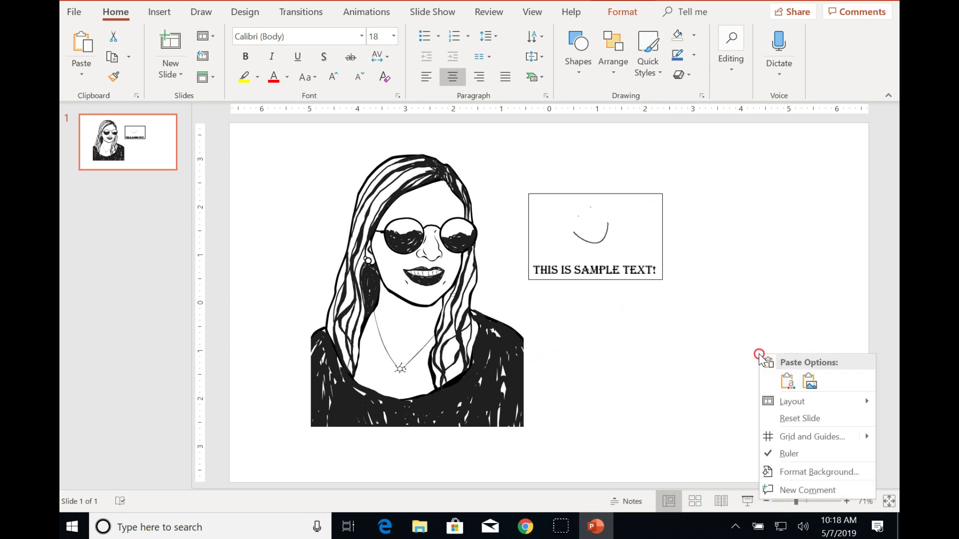
left_click(785, 383)
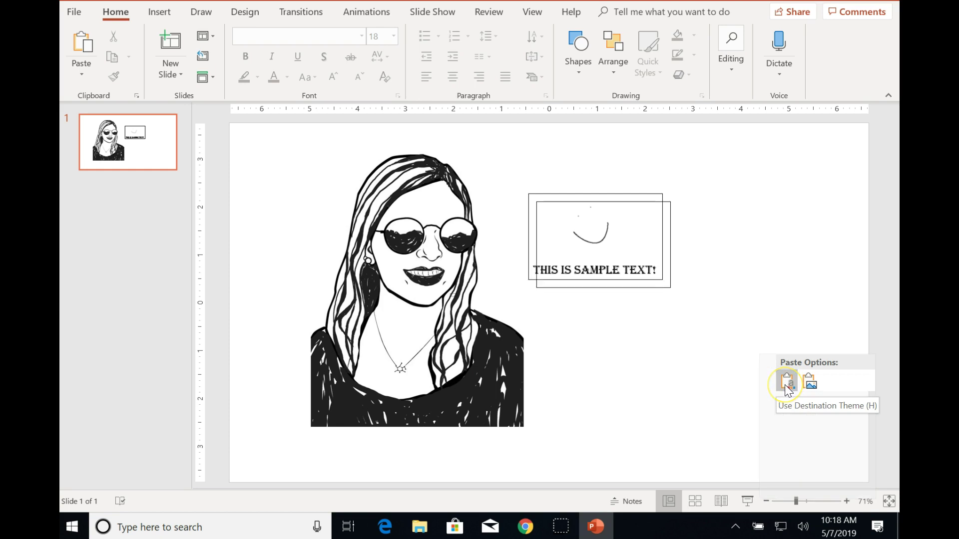
left_click(810, 382)
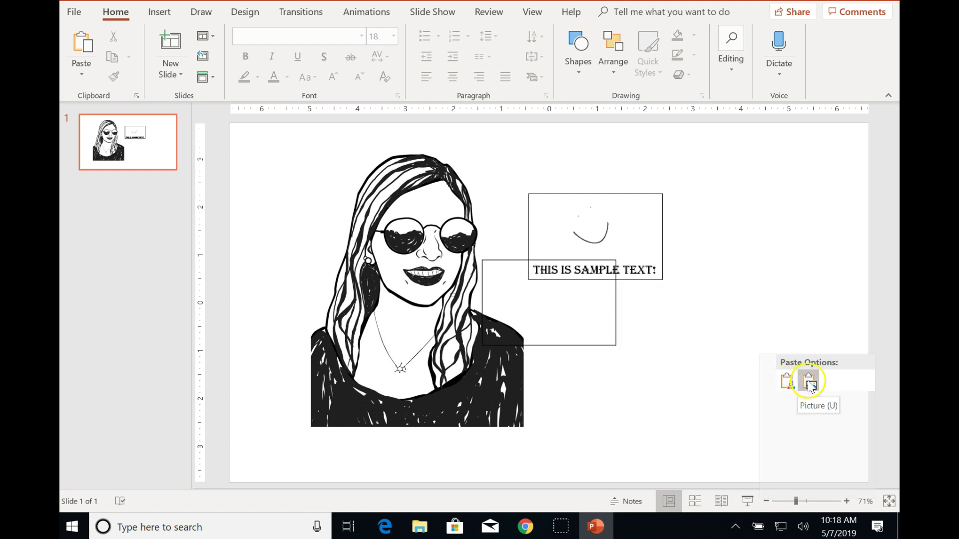
left_click(788, 383)
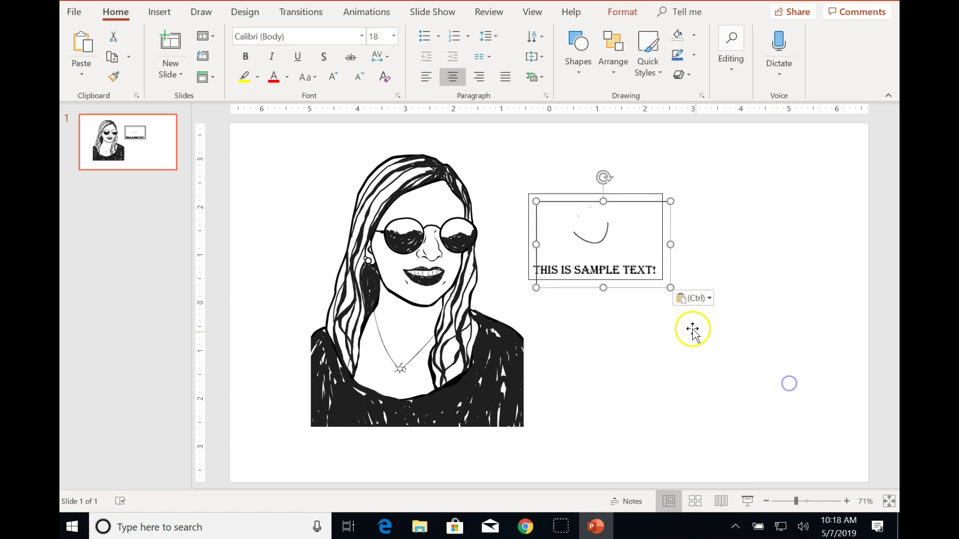
left_click_drag(659, 288, 523, 153)
left_click(820, 358)
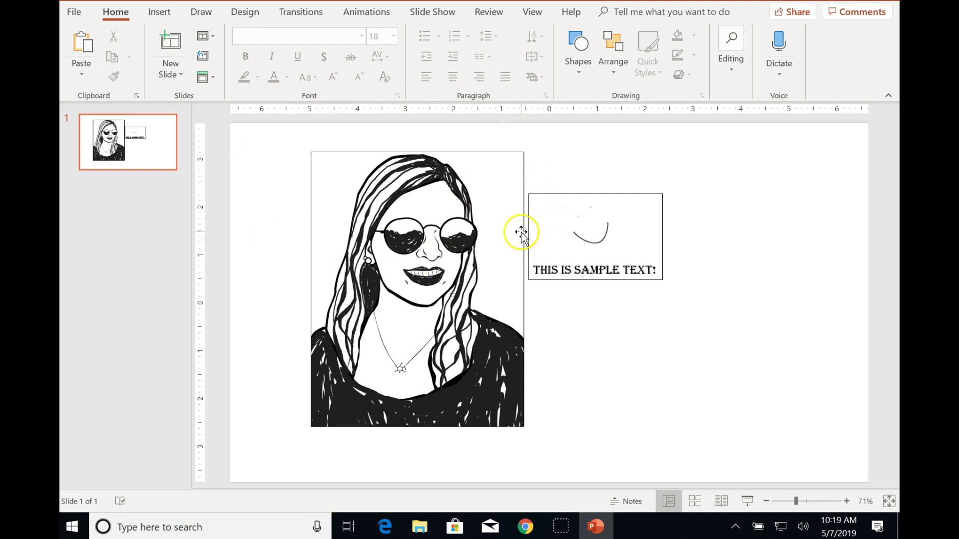
- Start Save As and browse to the Downloads folder
left_click(72, 13)
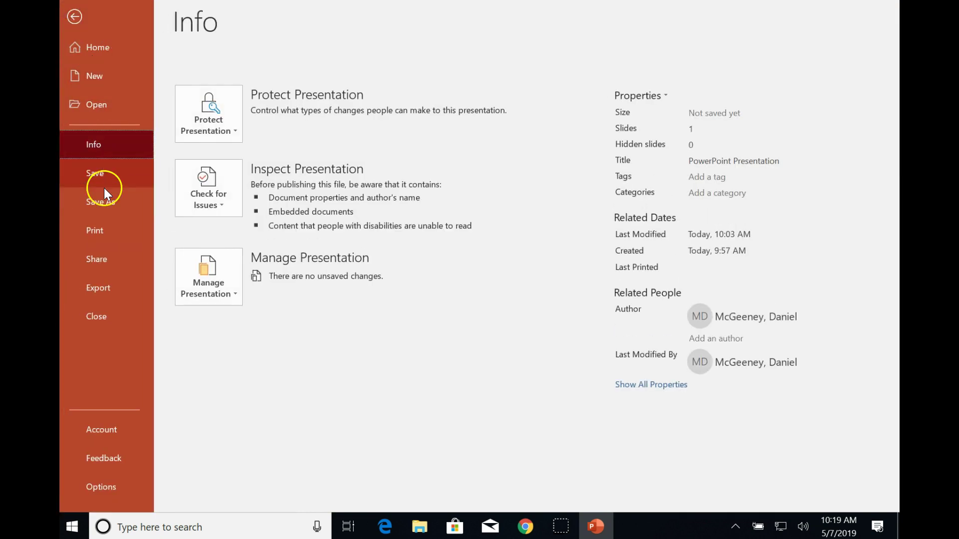
left_click(104, 205)
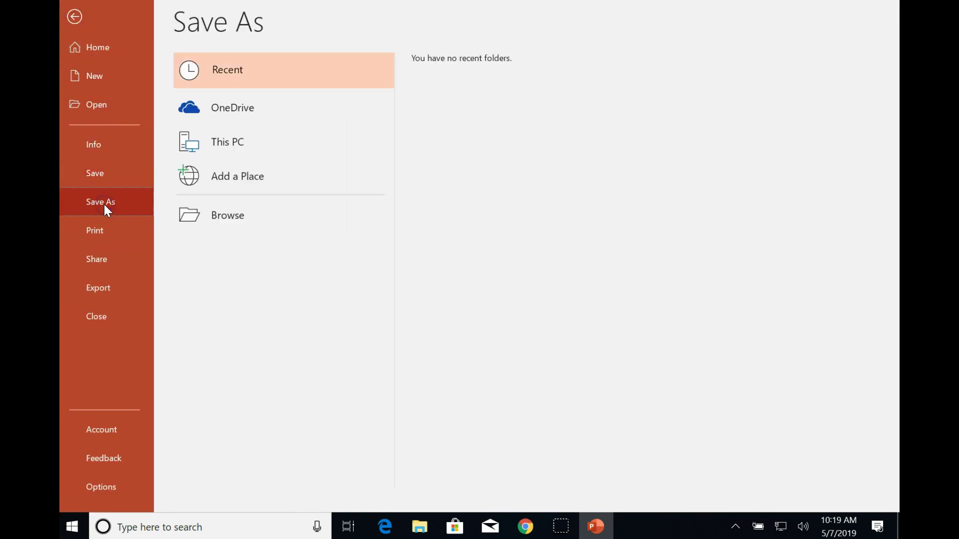
left_click(235, 218)
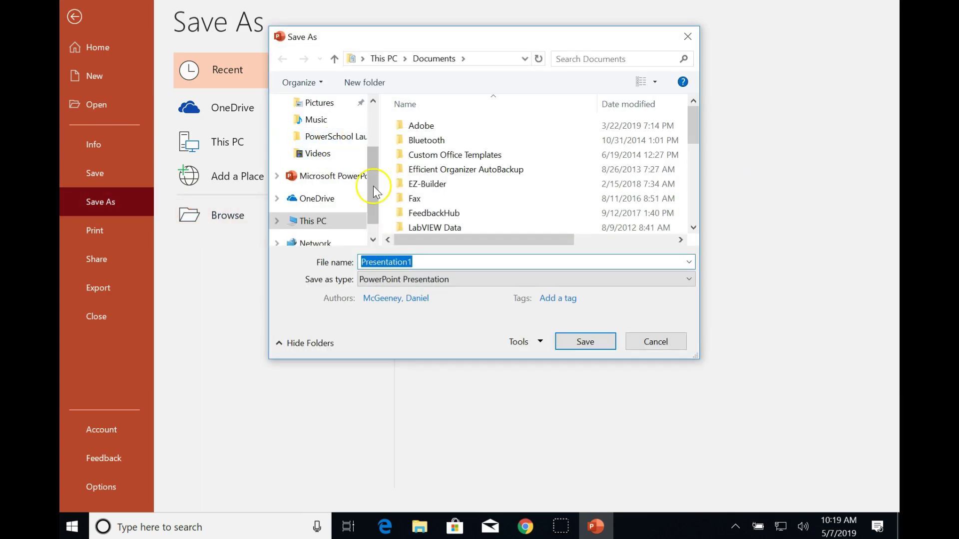
scroll(338, 170, "up", 1)
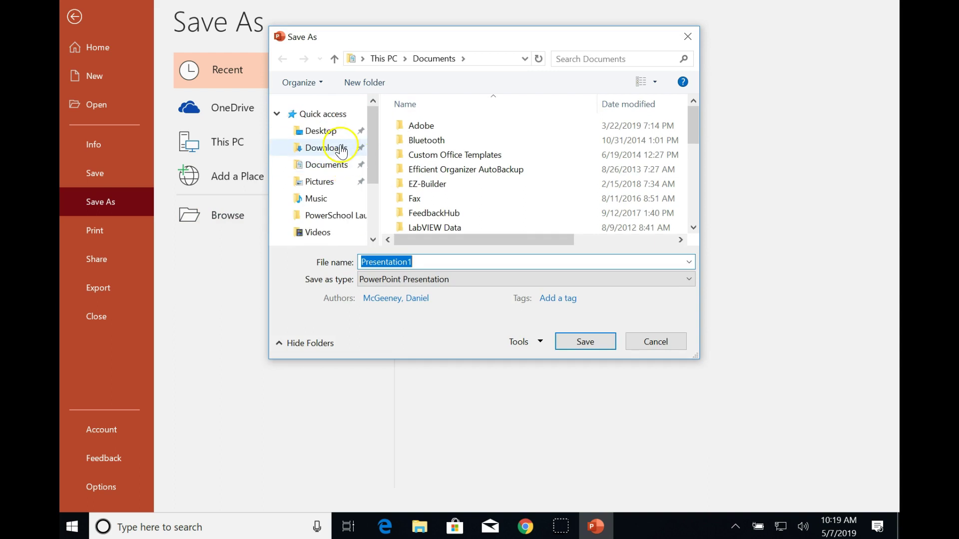
left_click(321, 165)
left_click(319, 148)
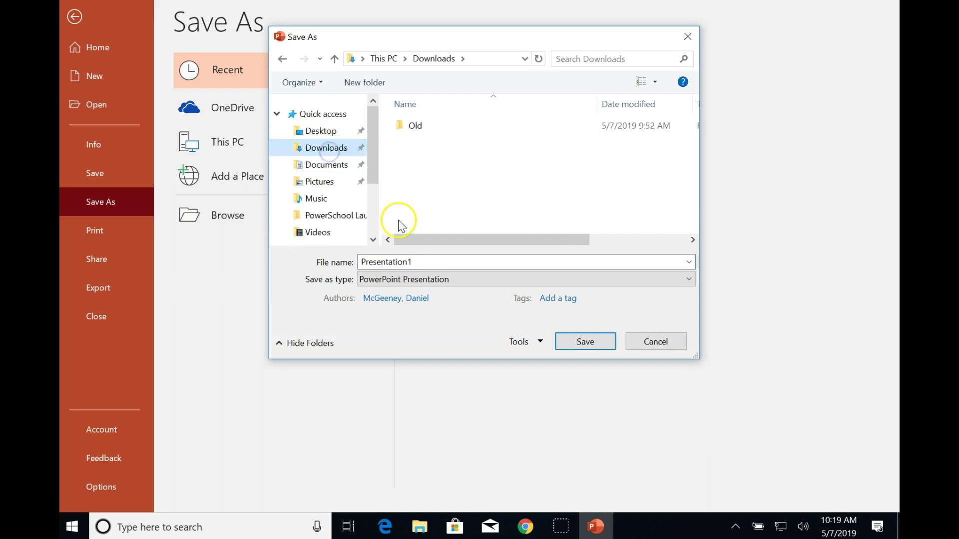
- Name the file 'Sample Combo File FINAL', set the type to PDF, and save
left_click(420, 262)
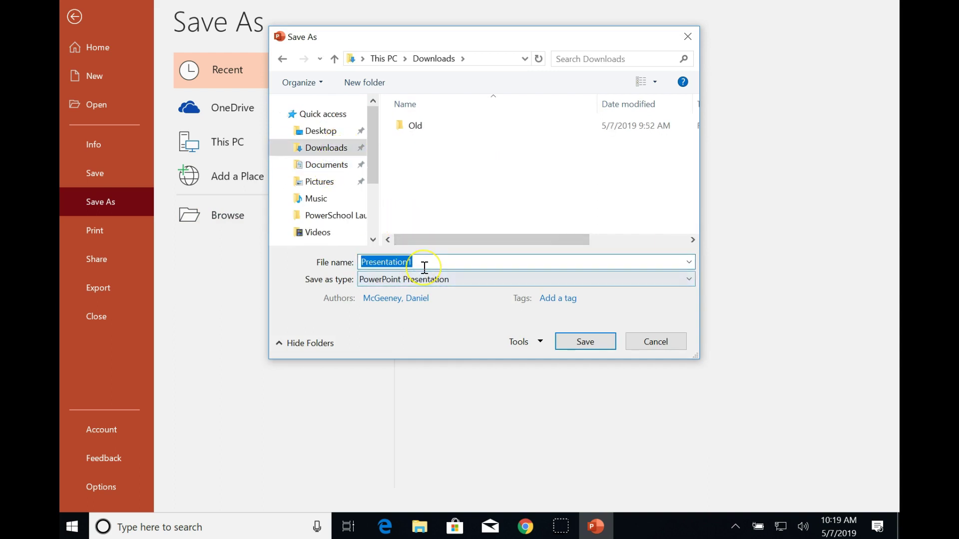
type("Sample ")
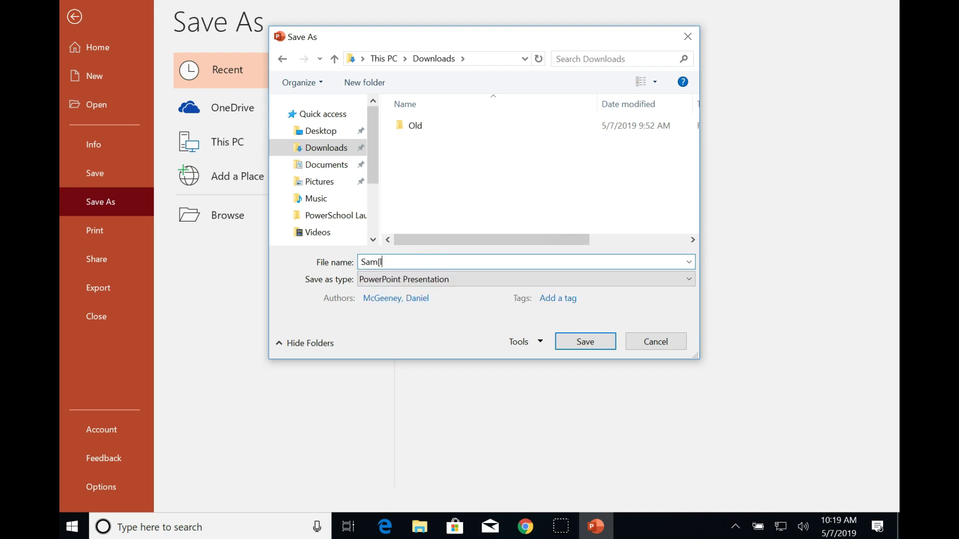
type("Combo ")
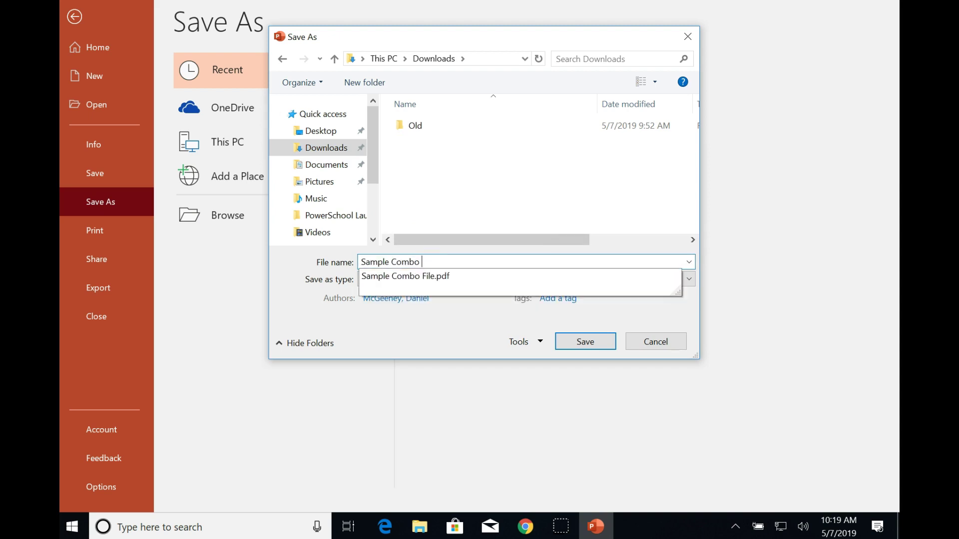
type("file ")
type("File FINAL")
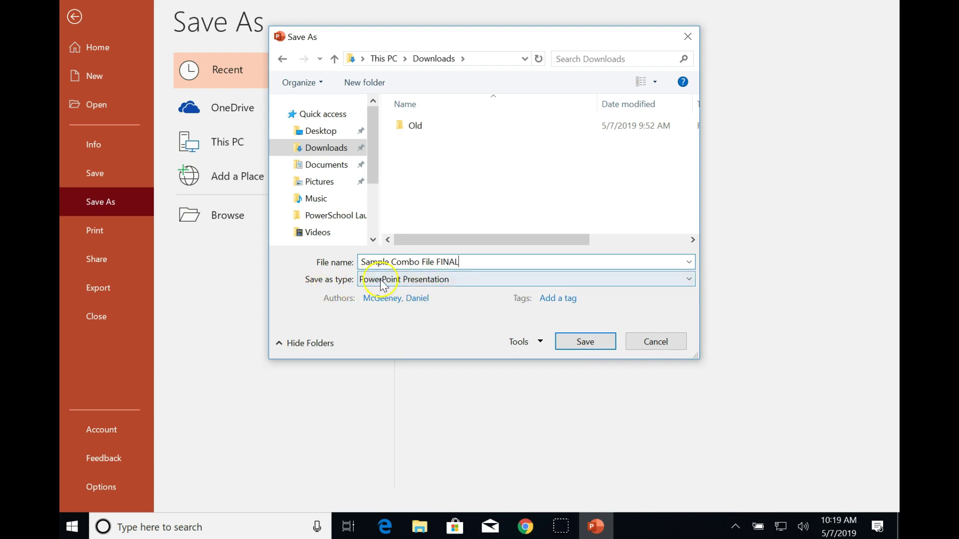
left_click(389, 281)
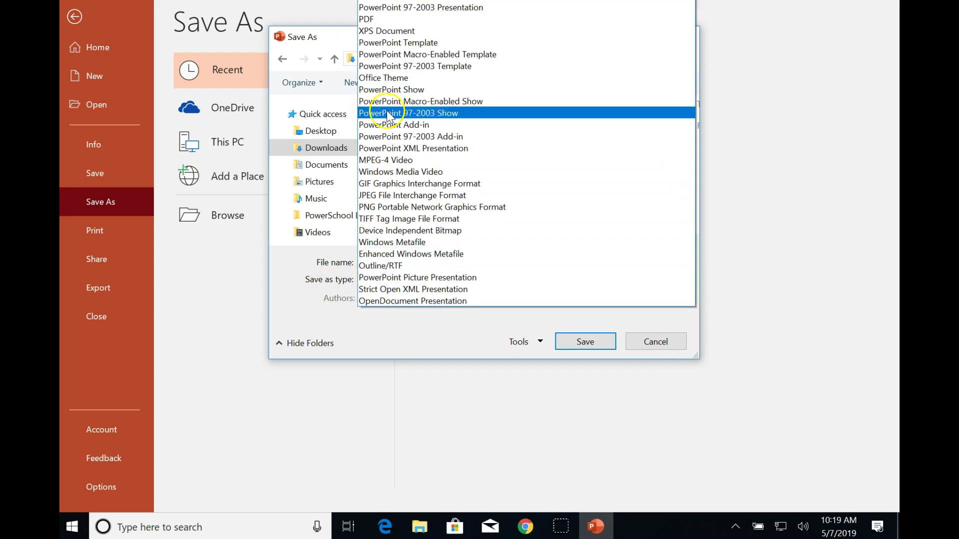
left_click(371, 20)
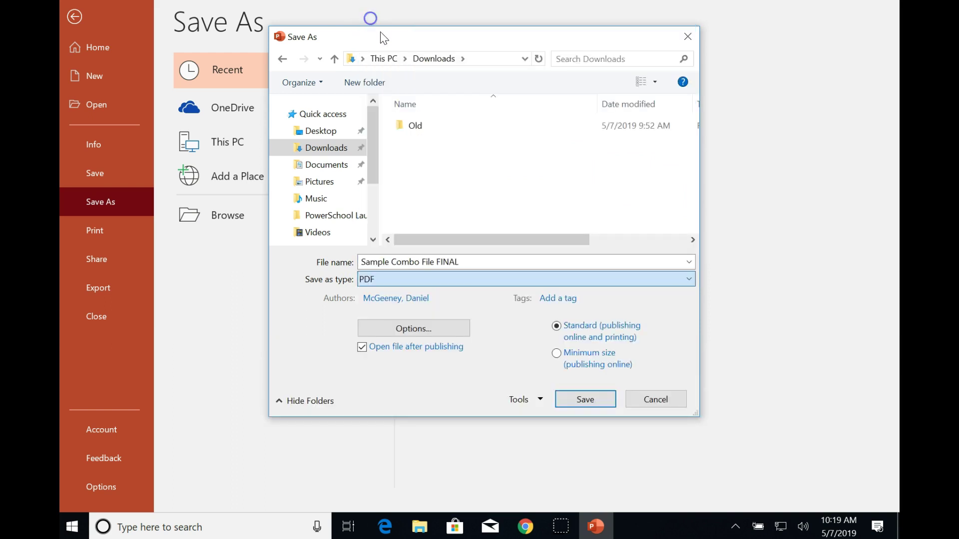
left_click(590, 403)
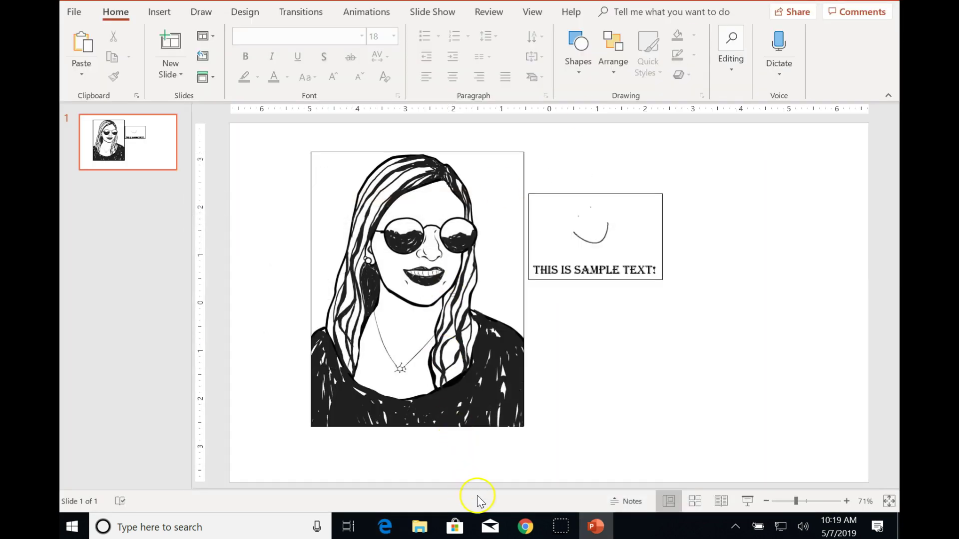
- Bring Chrome forward and load app.glowforge.com to show the Design Library
mouse_move(527, 527)
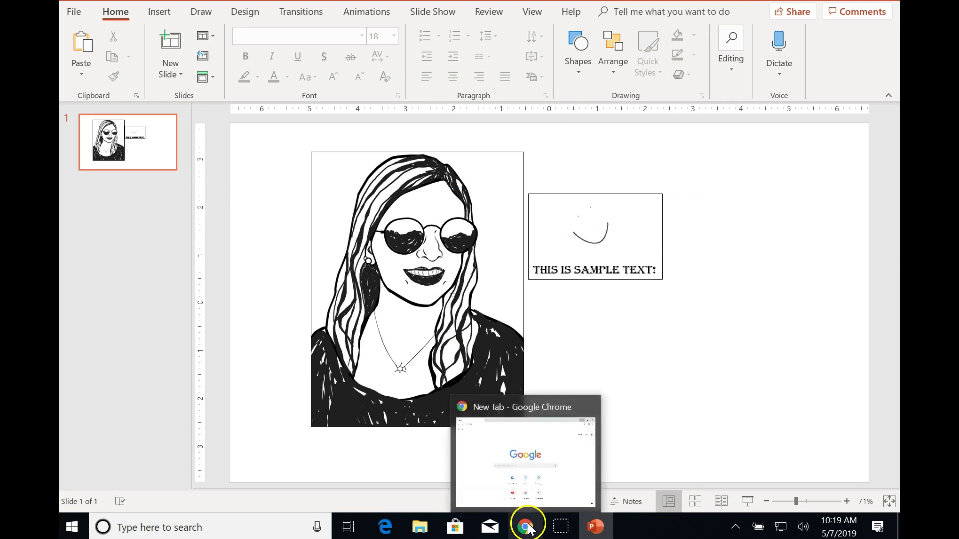
left_click(492, 466)
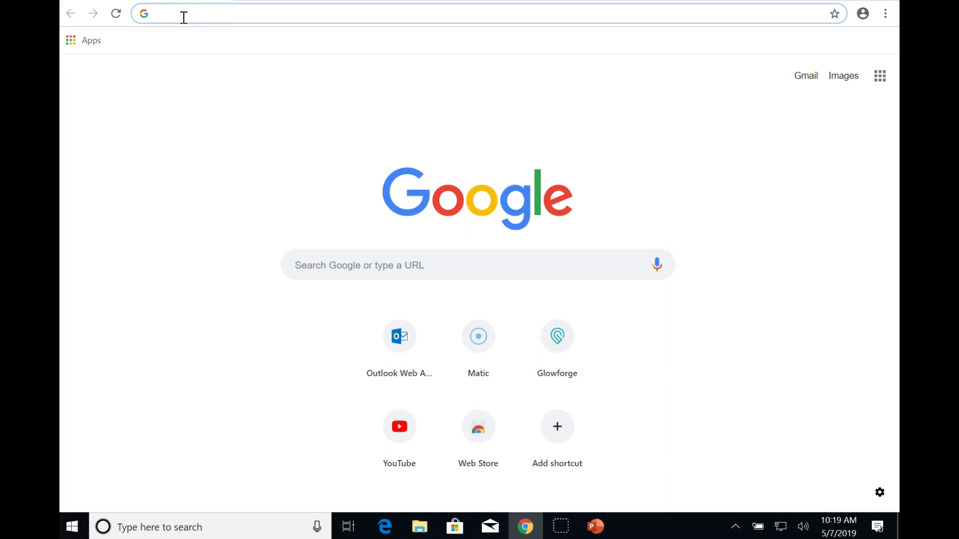
type("APP")
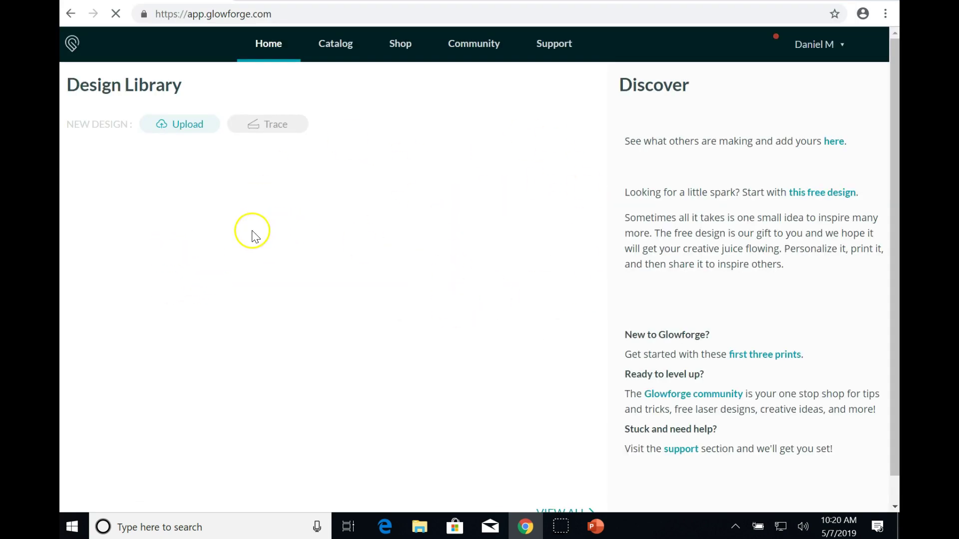
mouse_move(253, 233)
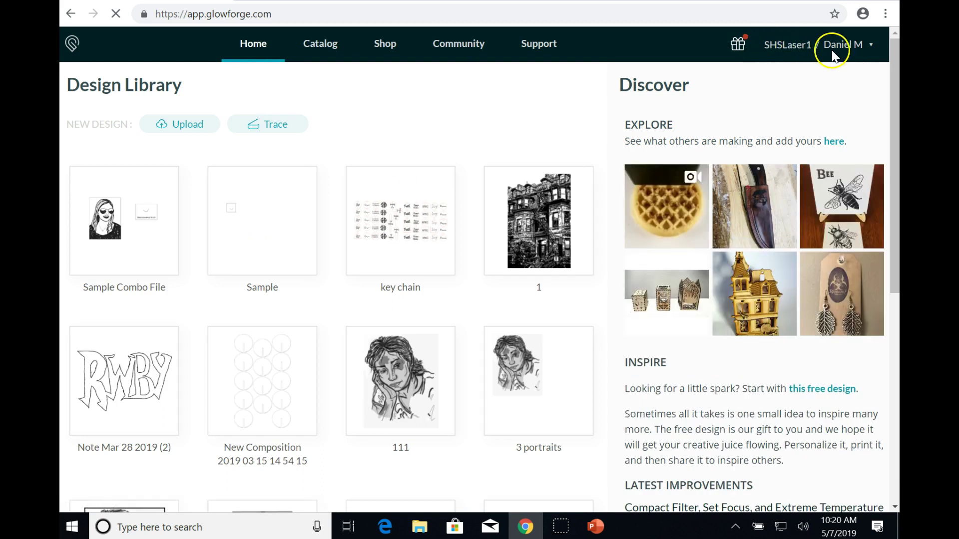
mouse_move(133, 215)
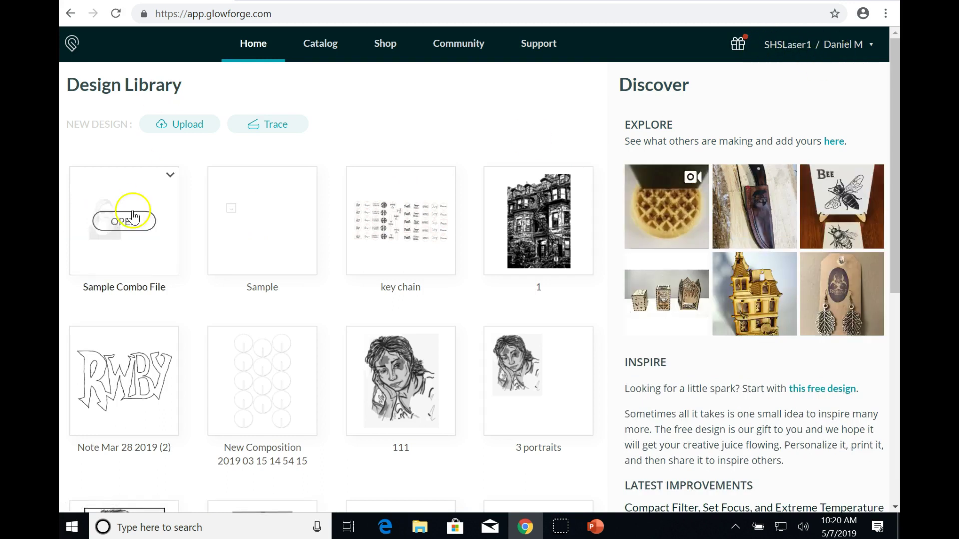
- Upload Sample Combo File FINAL from the Downloads folder as a new Glowforge design
left_click(177, 127)
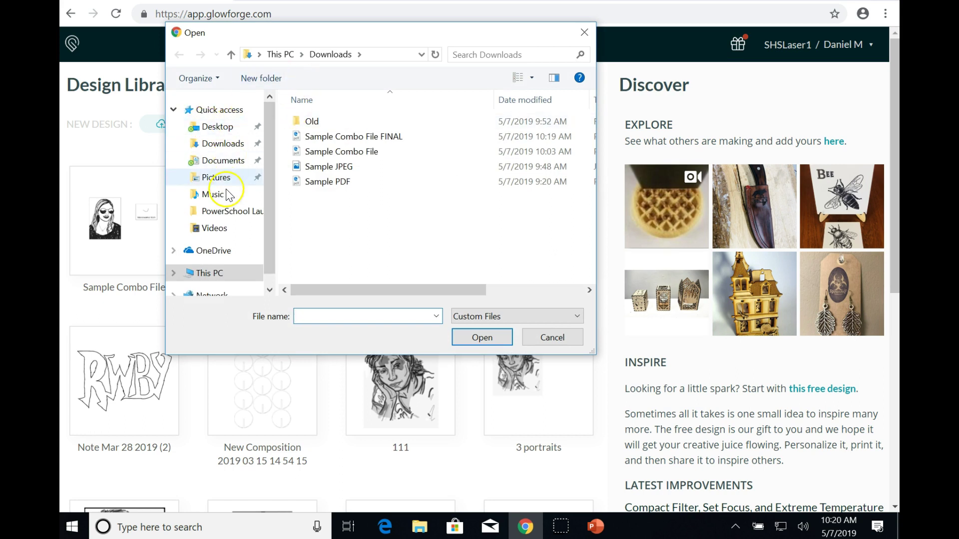
left_click(217, 145)
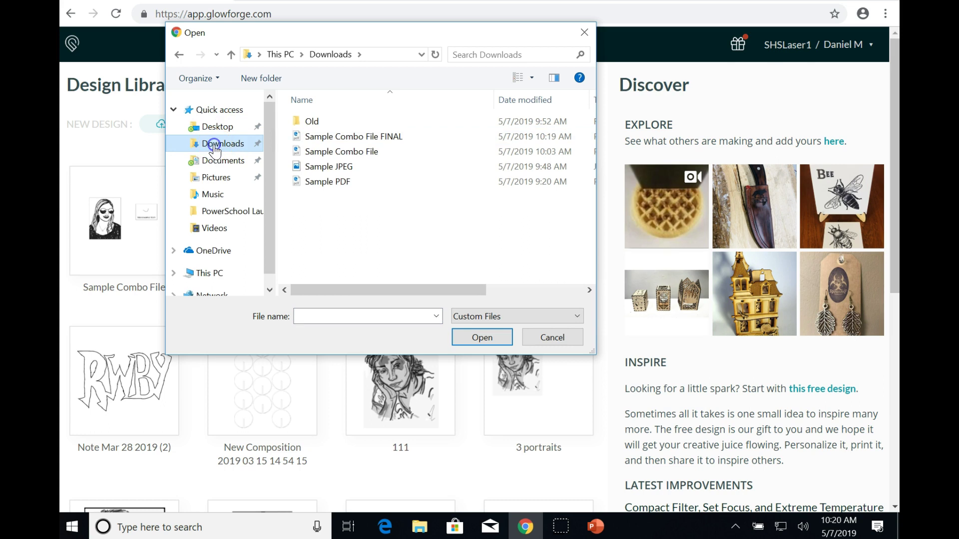
left_click(312, 138)
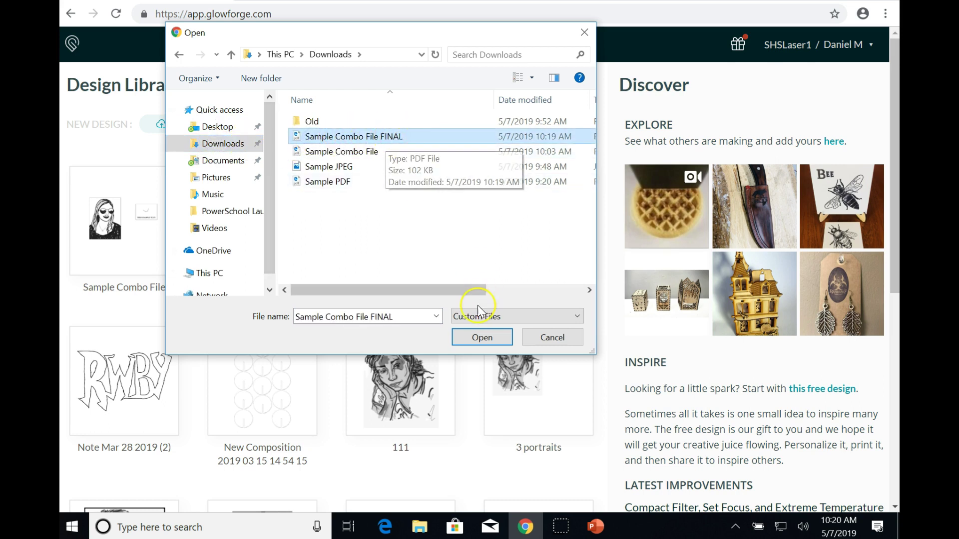
left_click(481, 339)
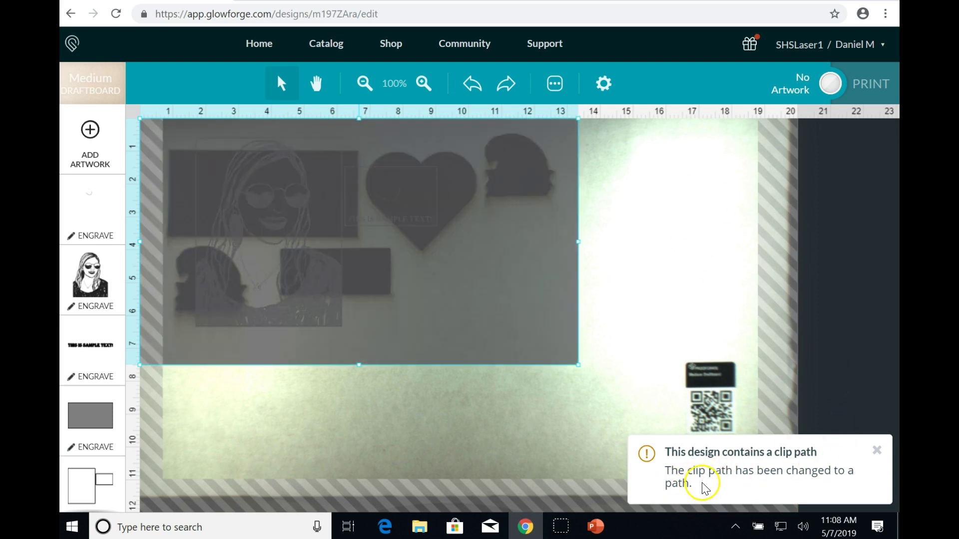
- Close the clip-path notice, drag the design down onto clear material, then return to PowerPoint
left_click_drag(705, 487, 852, 456)
left_click(877, 451)
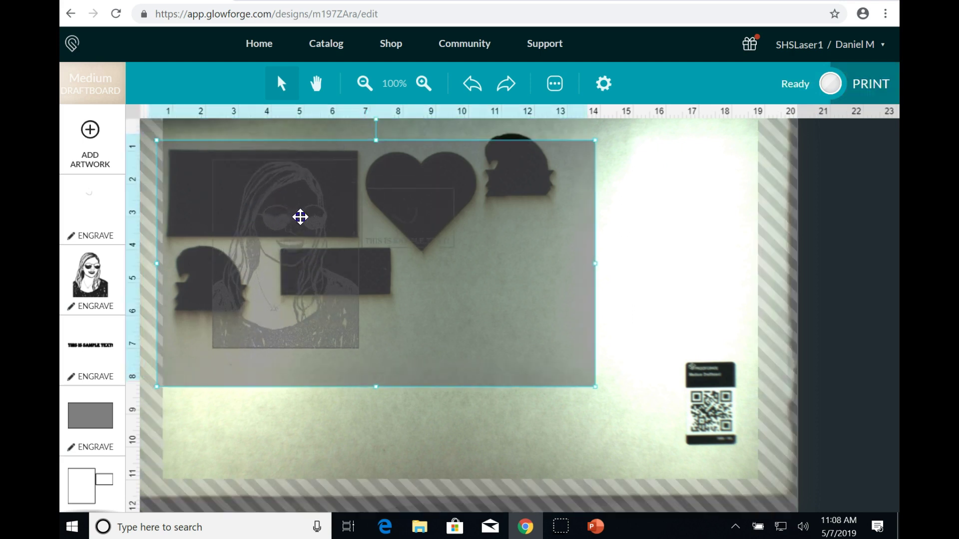
left_click_drag(300, 217, 329, 222)
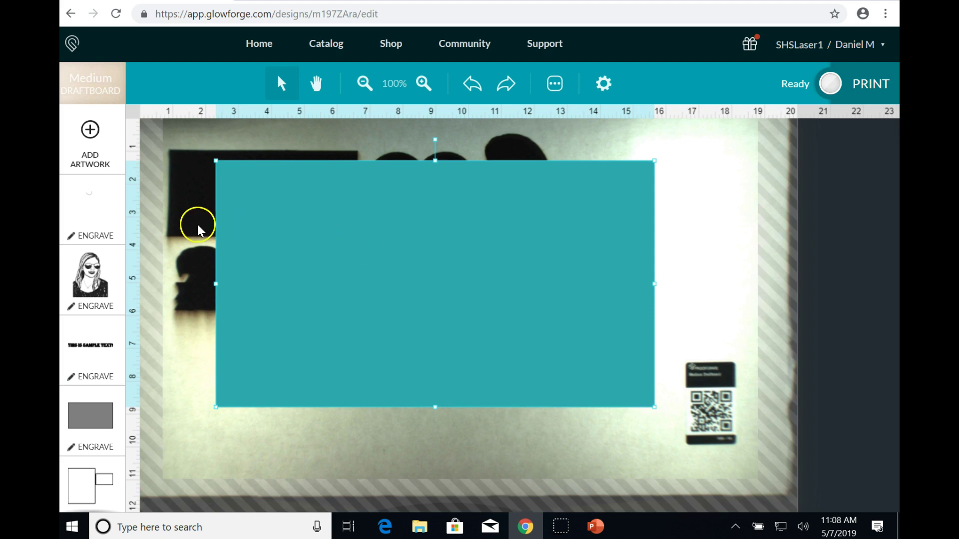
left_click_drag(311, 223, 243, 217)
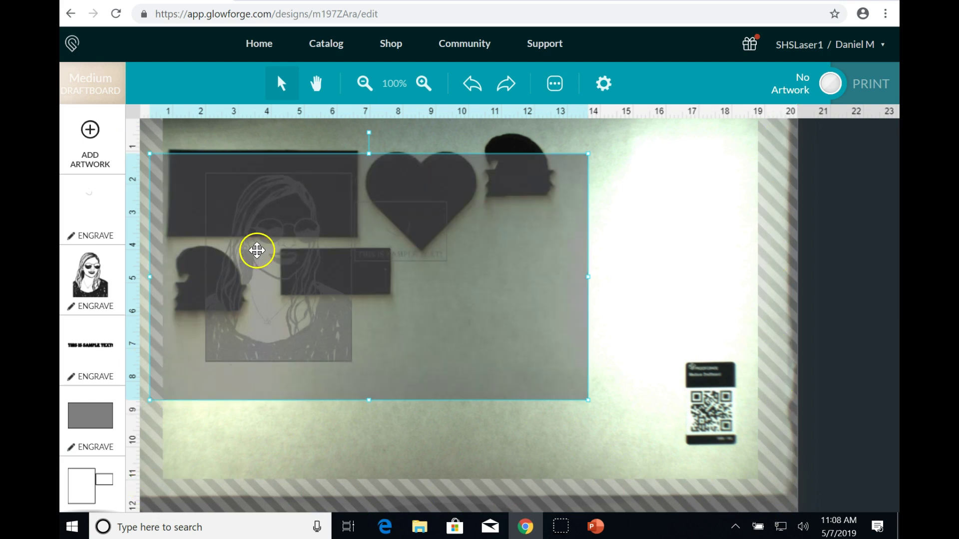
left_click_drag(255, 250, 333, 396)
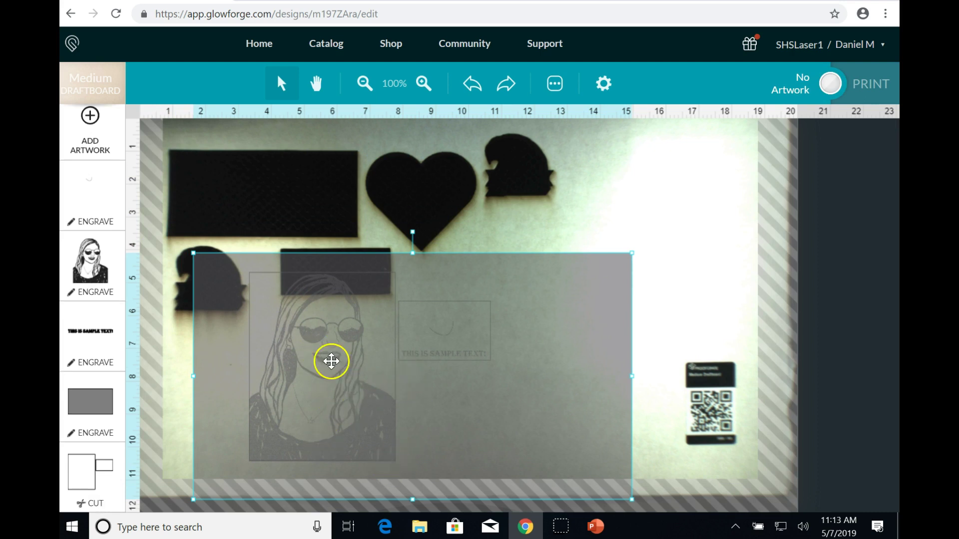
left_click_drag(368, 398, 389, 362)
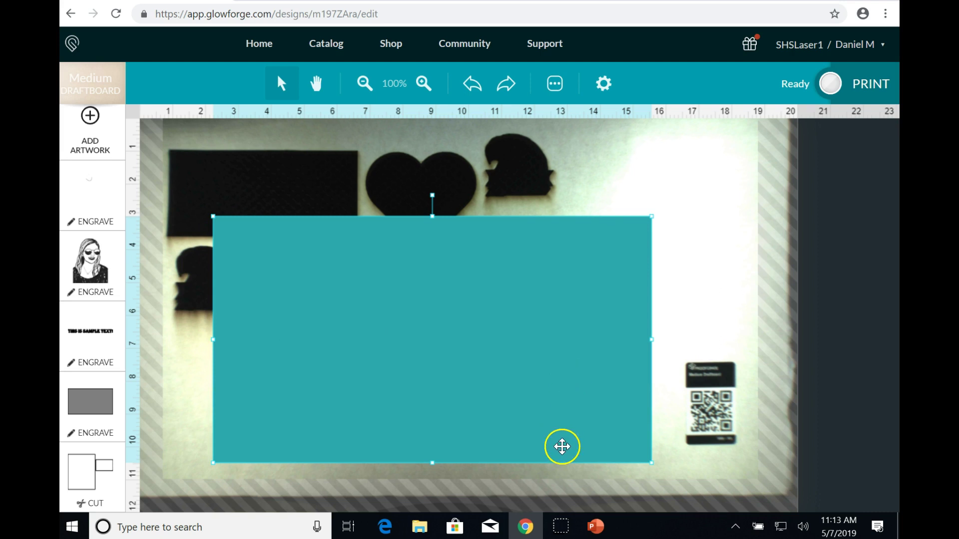
left_click(595, 526)
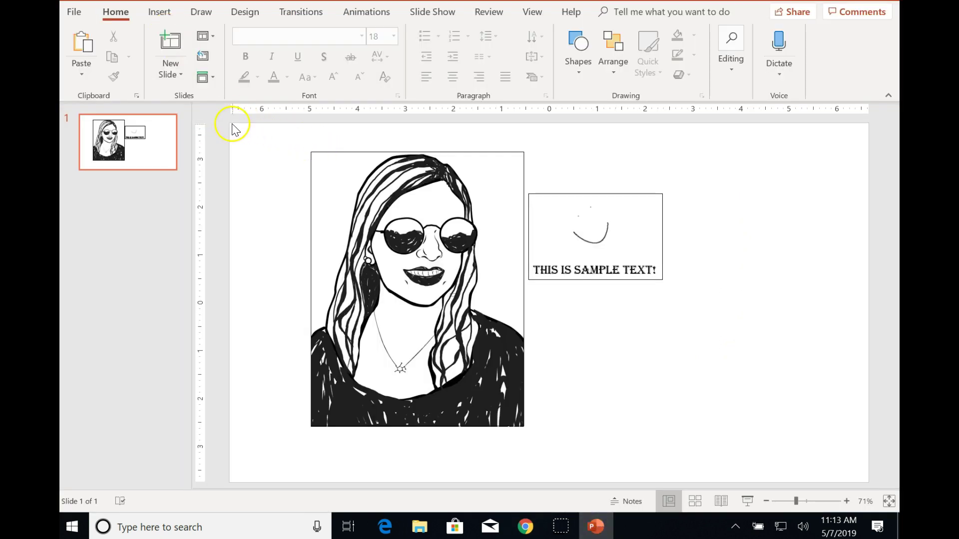
- Marquee-select the portrait, sample text and frames, copy them, and paste into the Glowforge design
left_click_drag(232, 129, 870, 482)
key("ctrl+c")
key("alt+Tab")
key("ctrl+v")
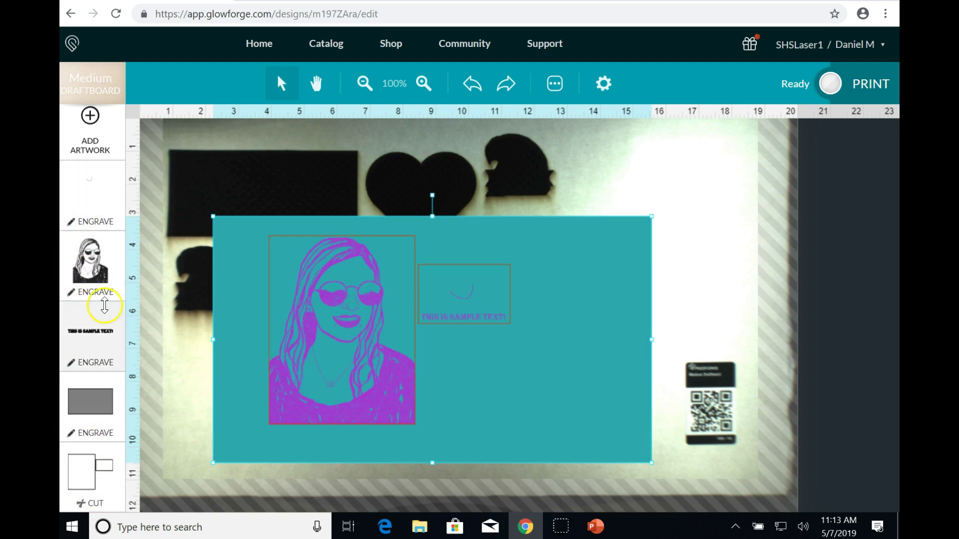
- Review the portrait, sample text and cut steps, setting the grey rectangle step to Ignore
left_click(89, 182)
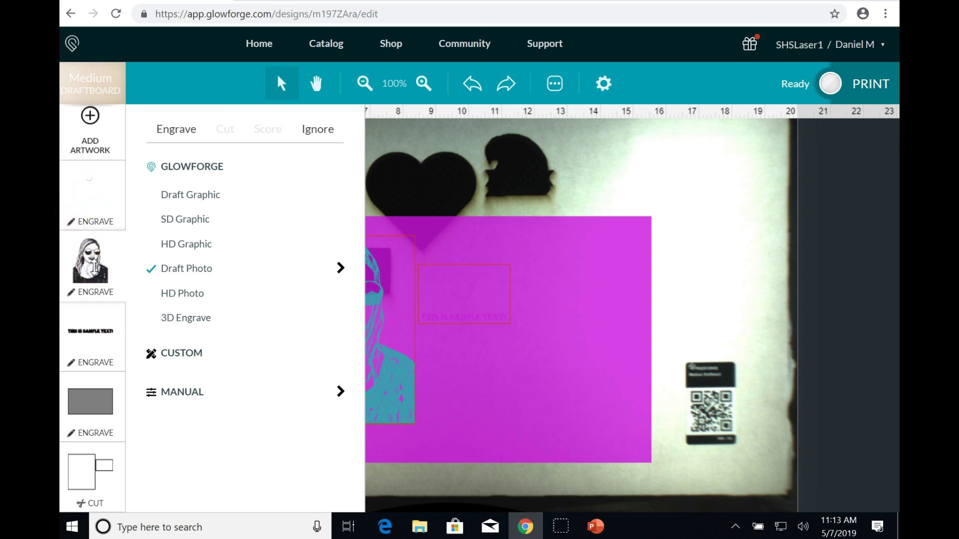
left_click(95, 338)
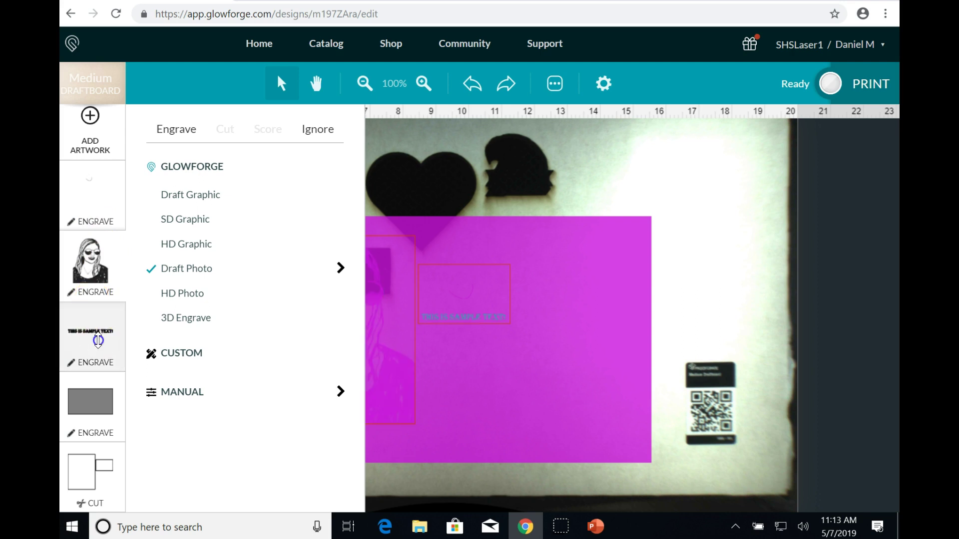
left_click(98, 402)
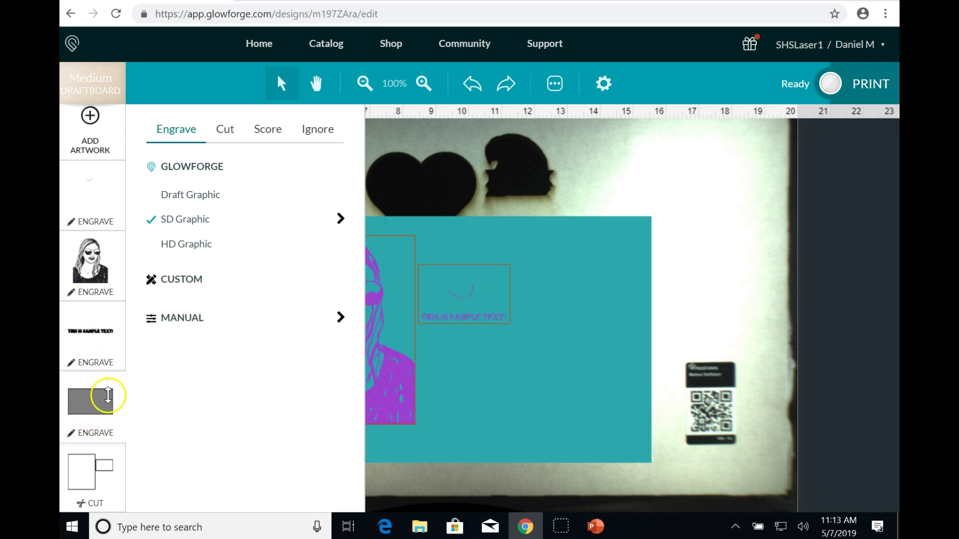
left_click(88, 405)
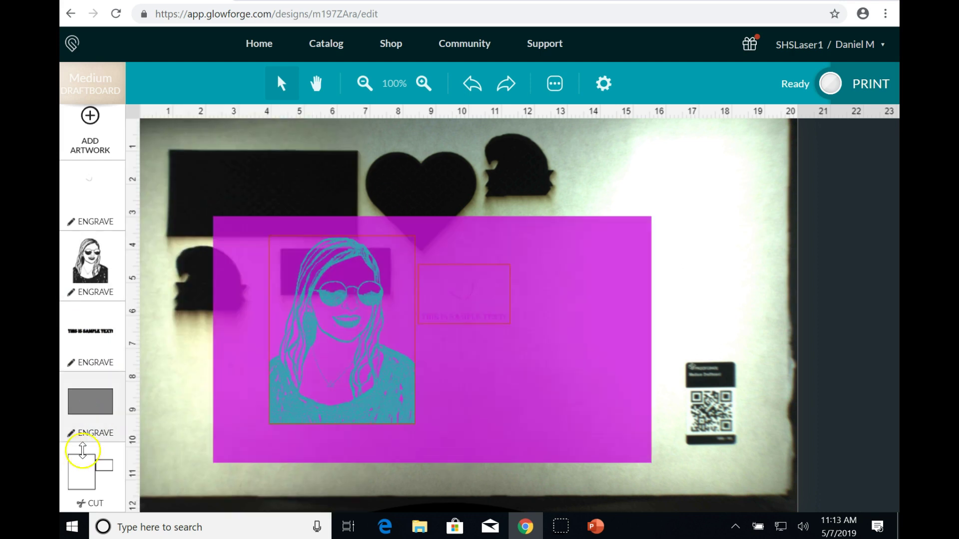
left_click(93, 405)
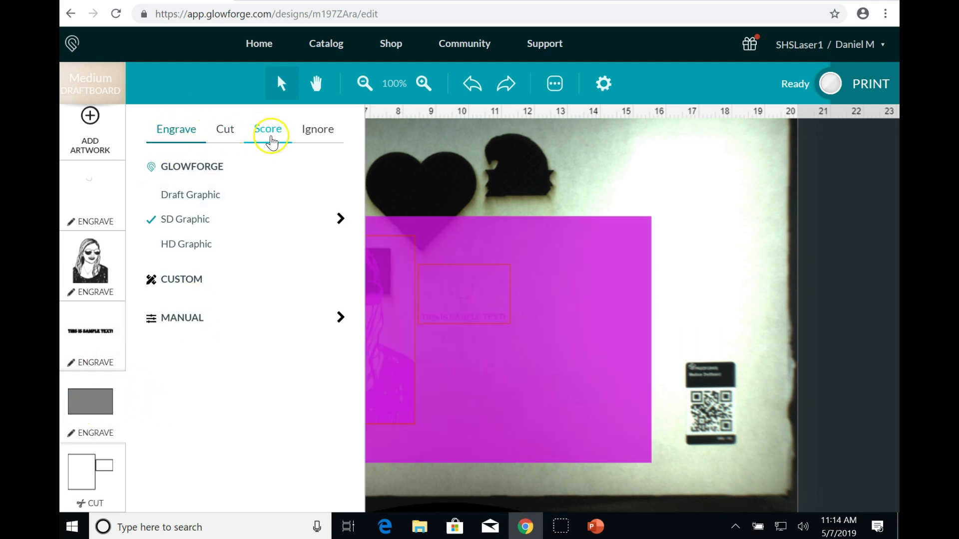
left_click(326, 142)
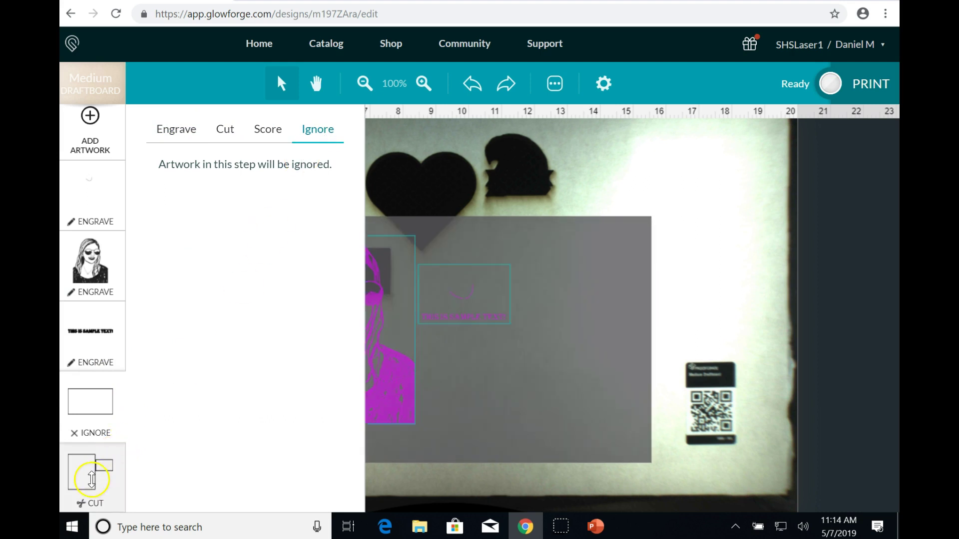
left_click(90, 479)
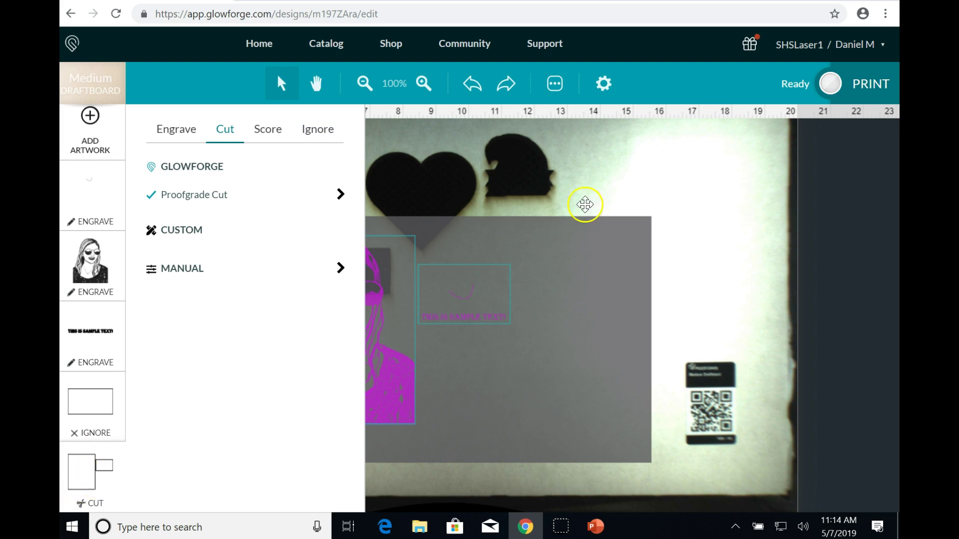
left_click(499, 260)
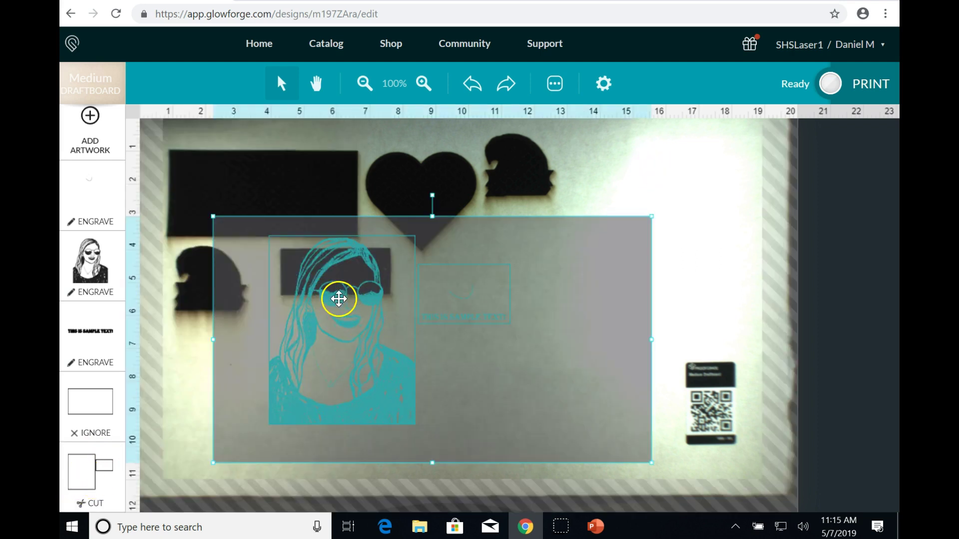
- Drag the portrait-and-text artwork group to the lower right of the bed, then deselect it
left_click_drag(338, 294, 232, 346)
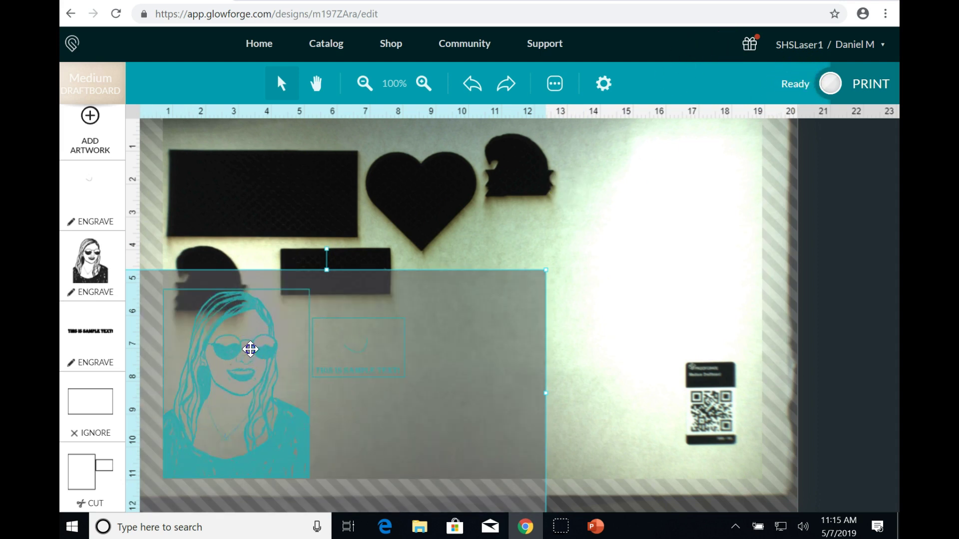
left_click_drag(250, 350, 243, 355)
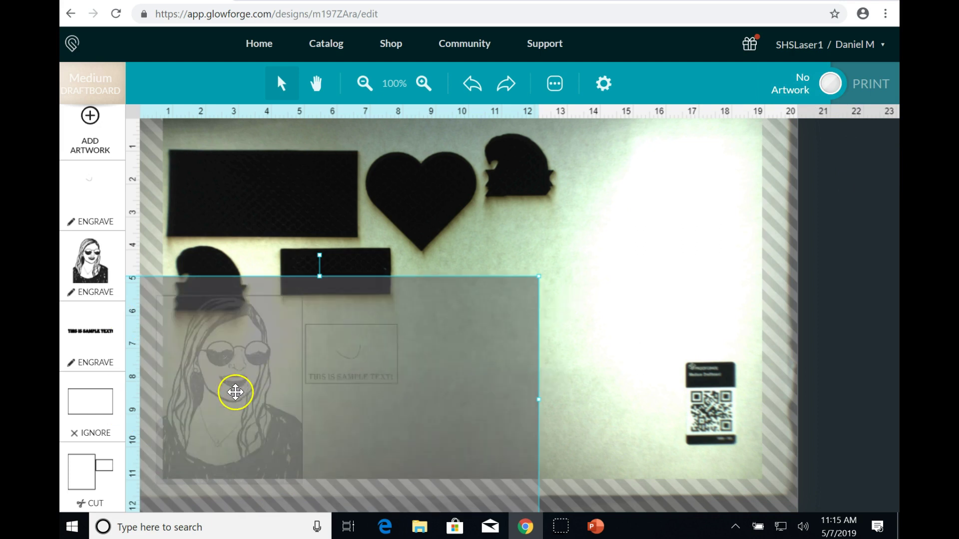
left_click_drag(231, 390, 247, 381)
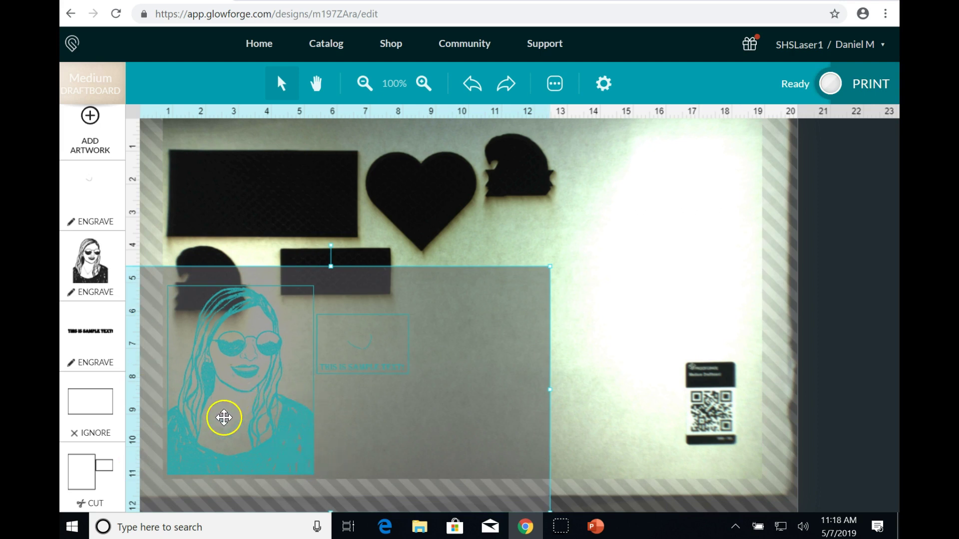
left_click_drag(191, 448, 542, 452)
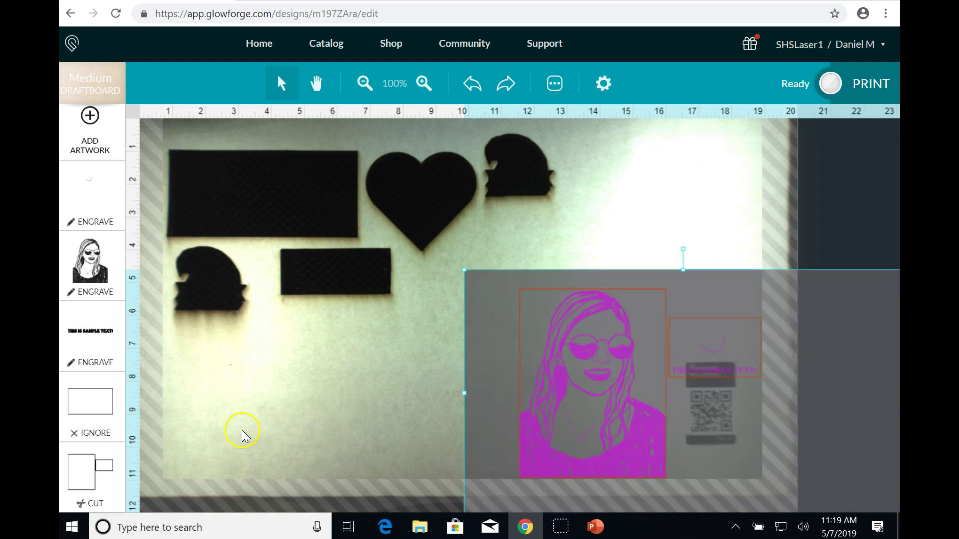
left_click(322, 412)
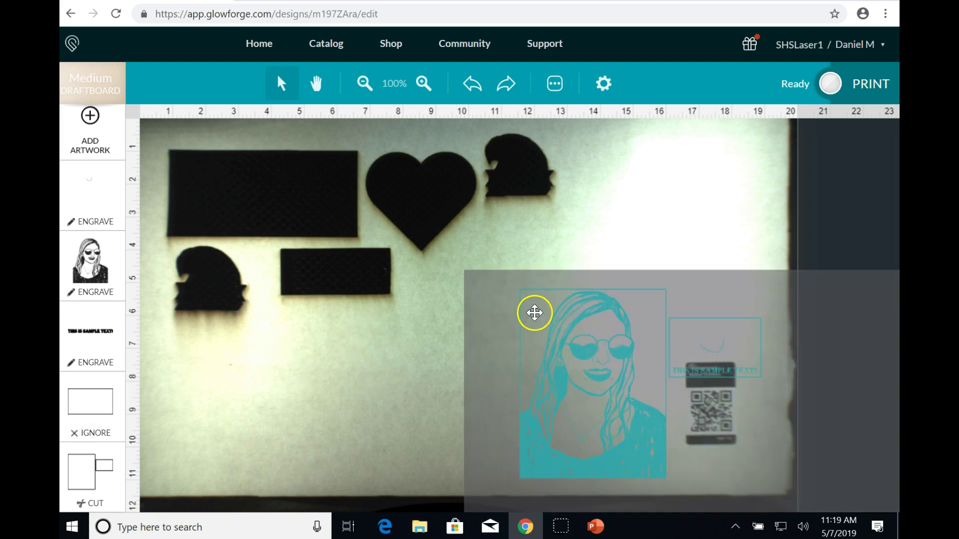
- Duplicate the portrait artwork group and move the copy to the left side of the bed
left_click(559, 307)
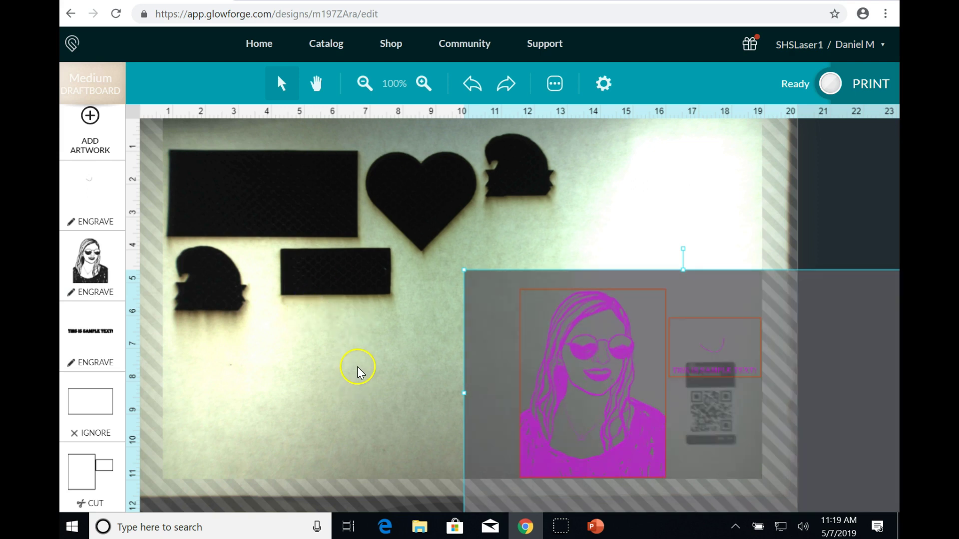
key("Right")
key("Down")
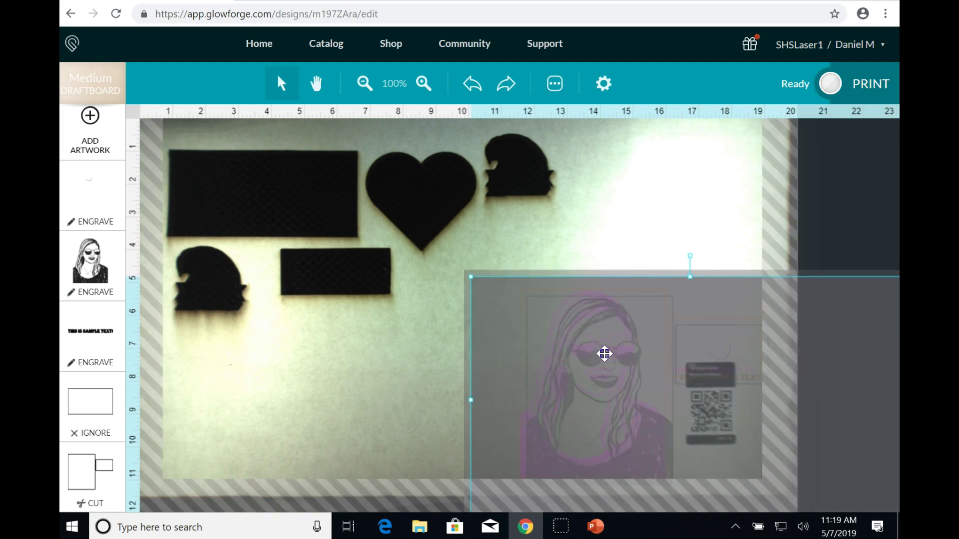
left_click_drag(604, 351, 245, 344)
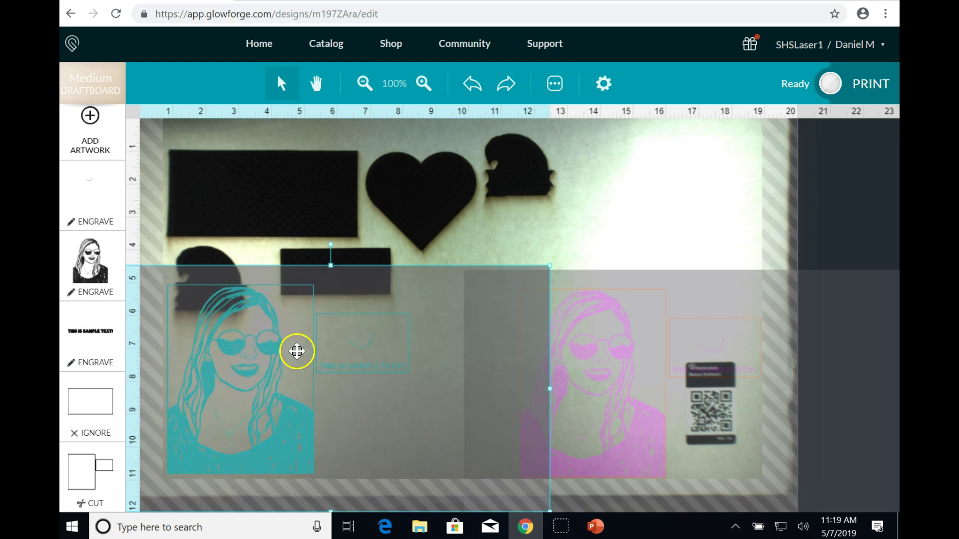
left_click_drag(295, 349, 328, 337)
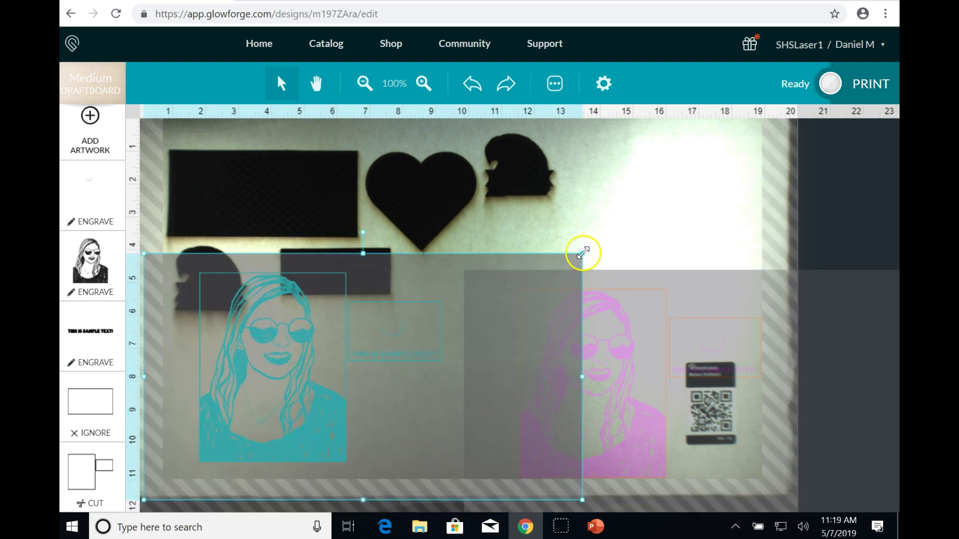
- Shrink the copied artwork, compare sizes with Undo/Redo, and keep the smaller version
left_click_drag(579, 255, 401, 340)
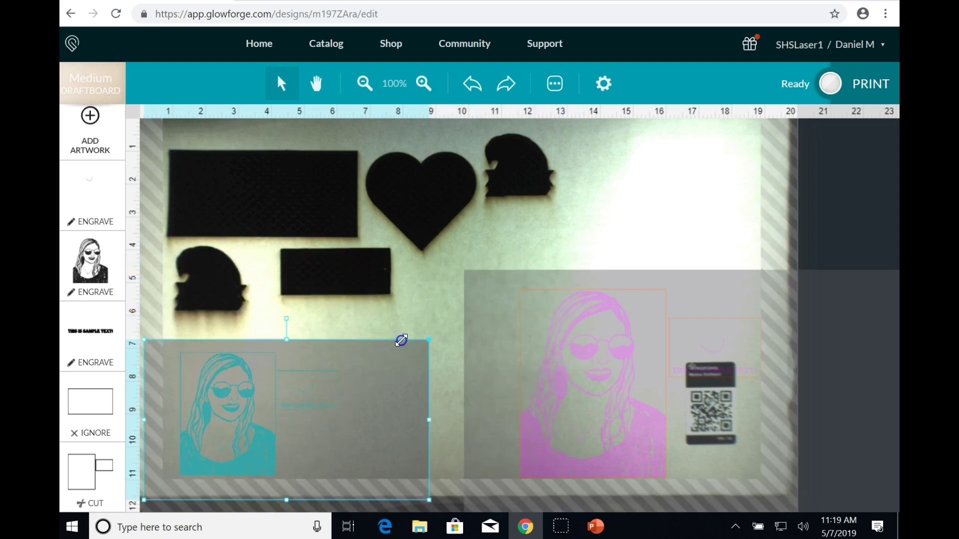
left_click_drag(219, 401, 216, 400)
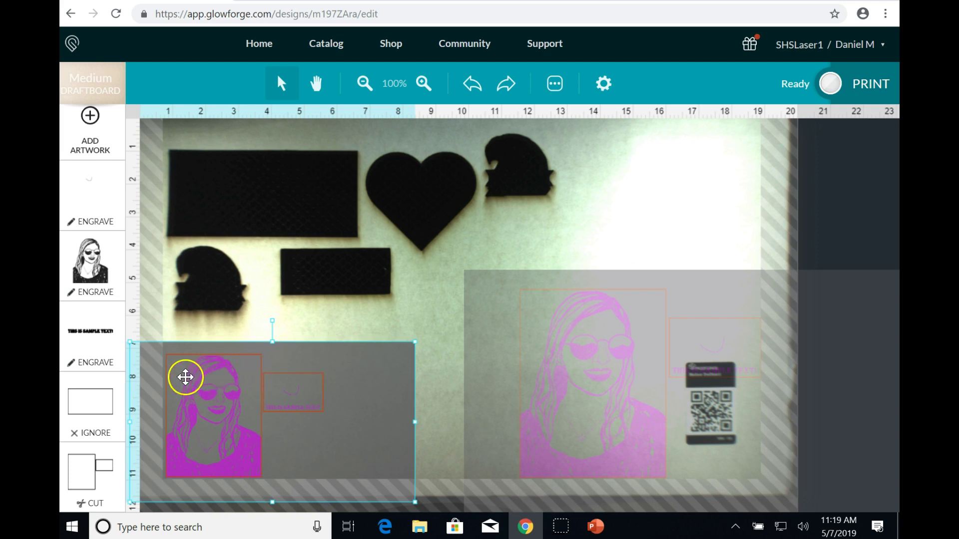
left_click_drag(431, 329, 467, 309)
left_click(255, 392)
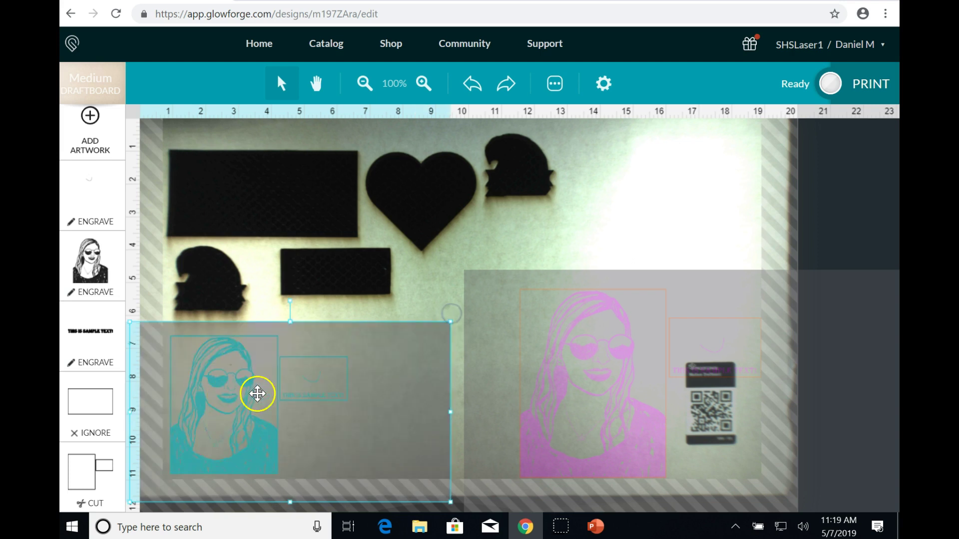
left_click(474, 88)
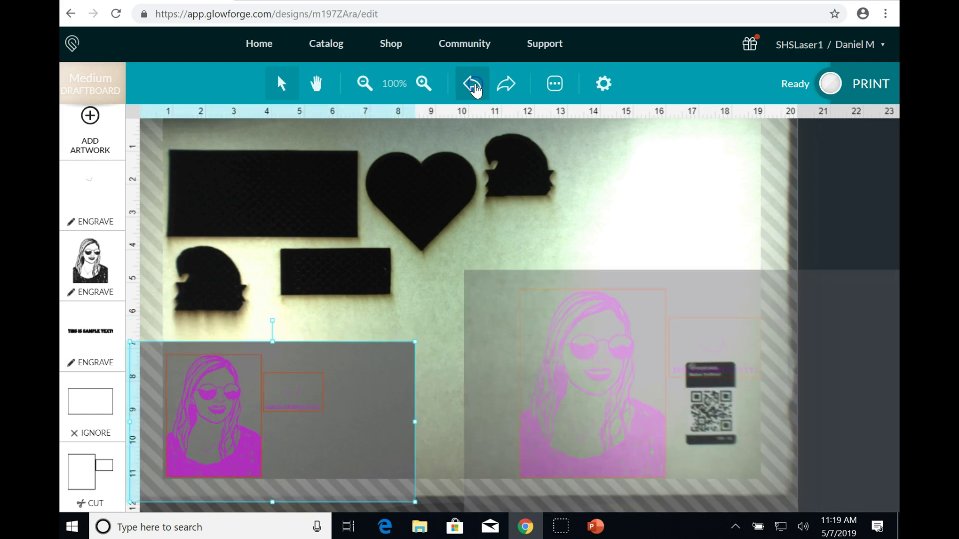
left_click(508, 90)
left_click(473, 86)
left_click(506, 88)
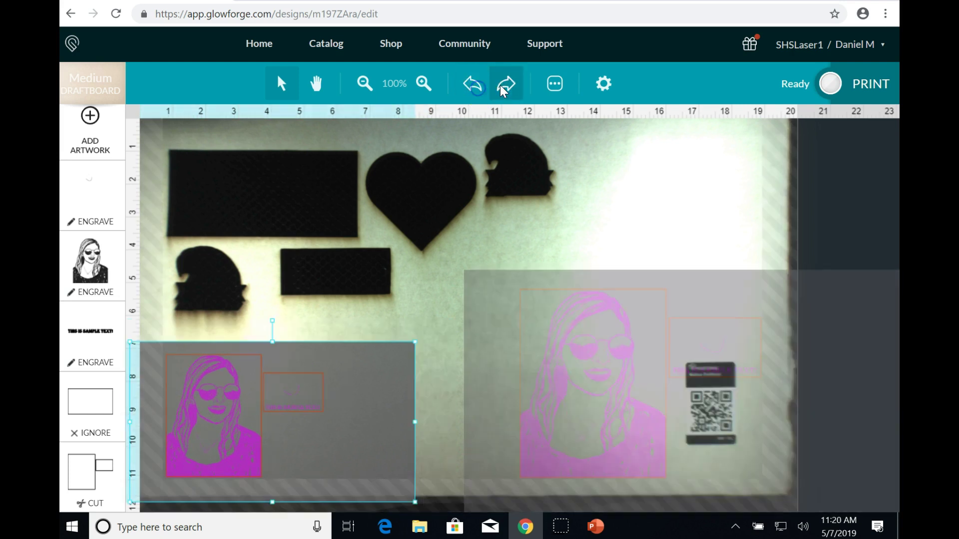
left_click(471, 88)
left_click(563, 250)
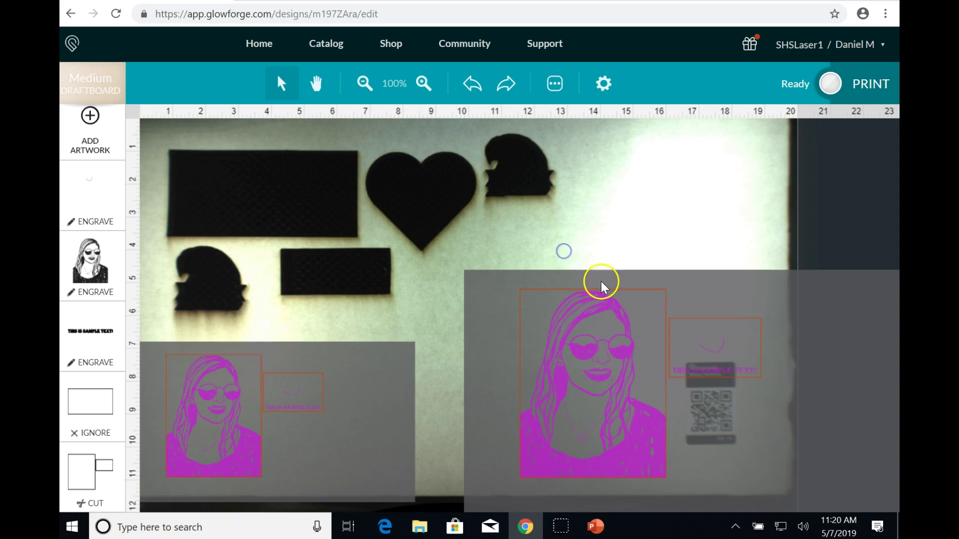
- Nudge the right portrait artwork group slightly right and down
left_click(599, 358)
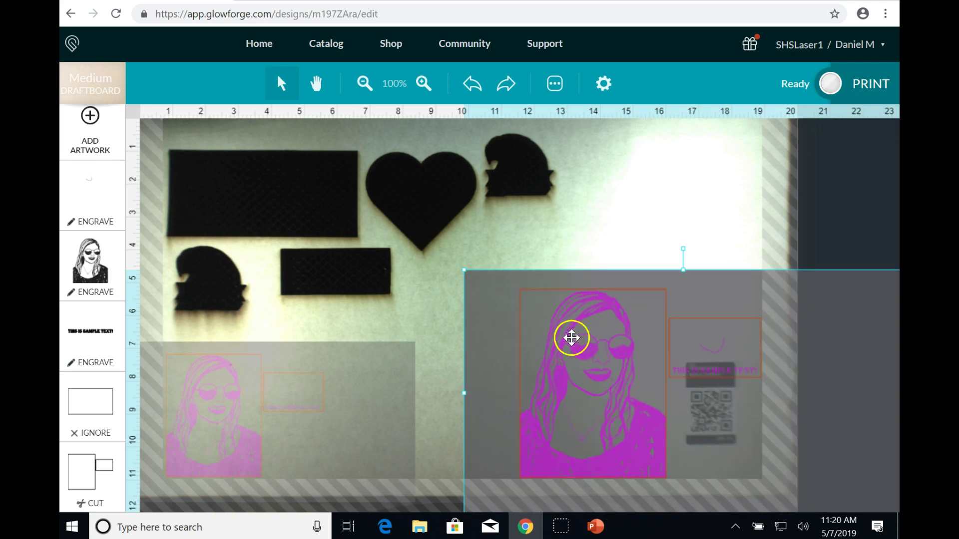
left_click(430, 346)
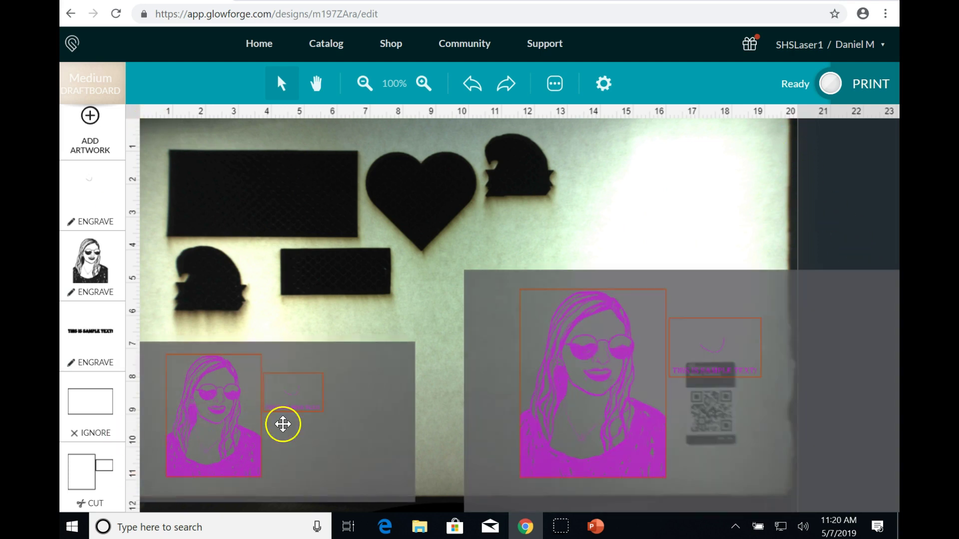
left_click_drag(562, 346, 569, 354)
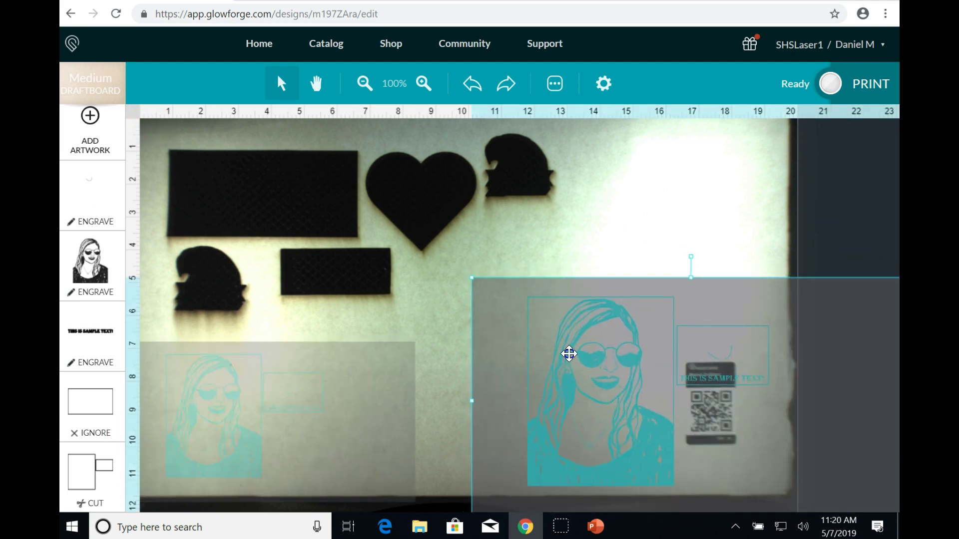
left_click(368, 285)
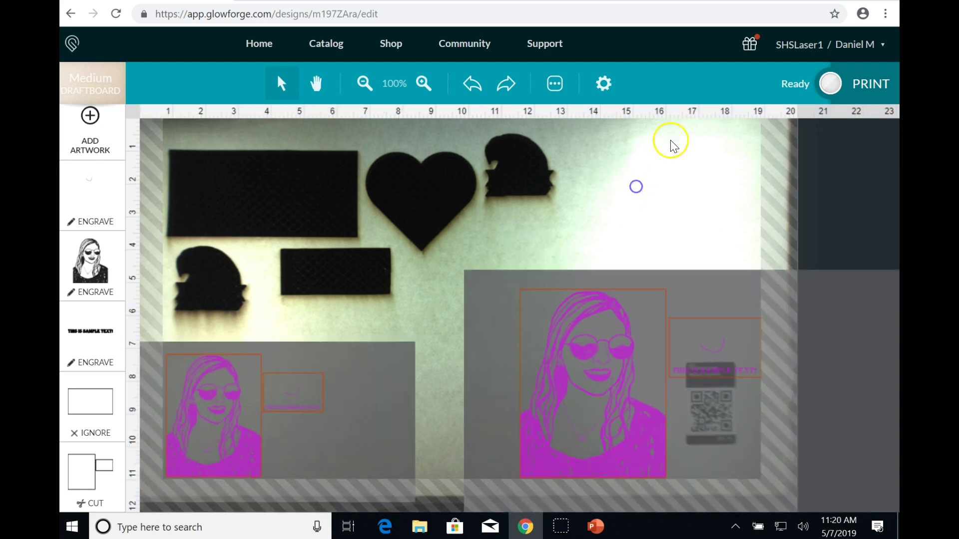
left_click(835, 86)
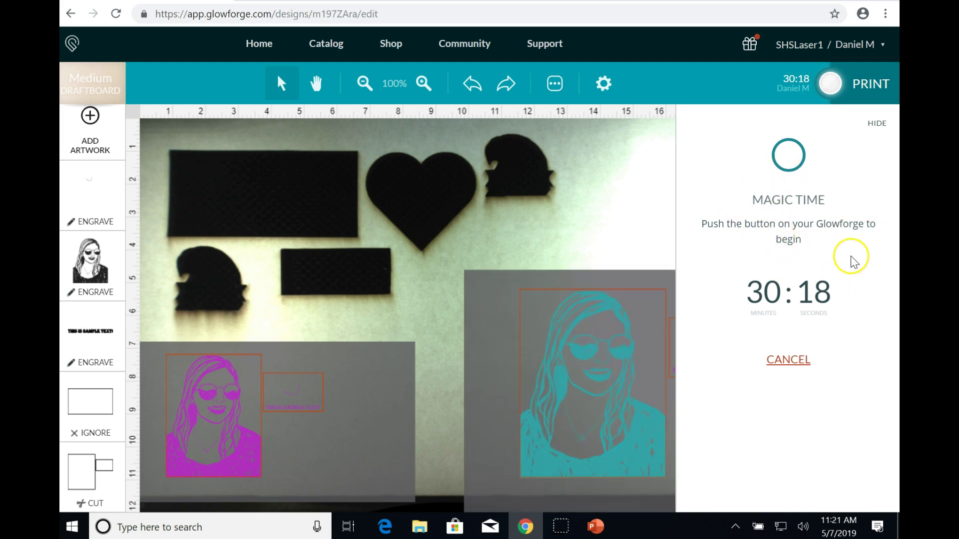
left_click(797, 369)
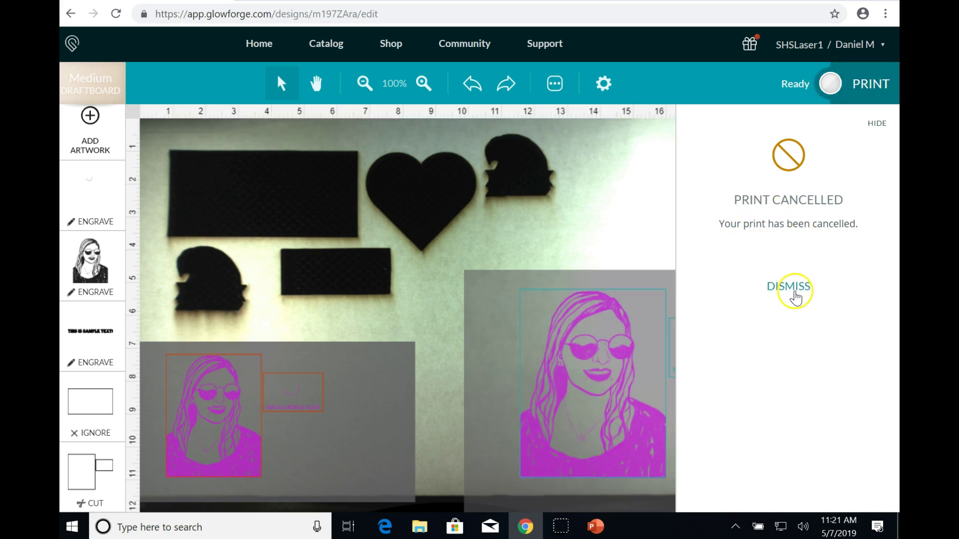
left_click(793, 288)
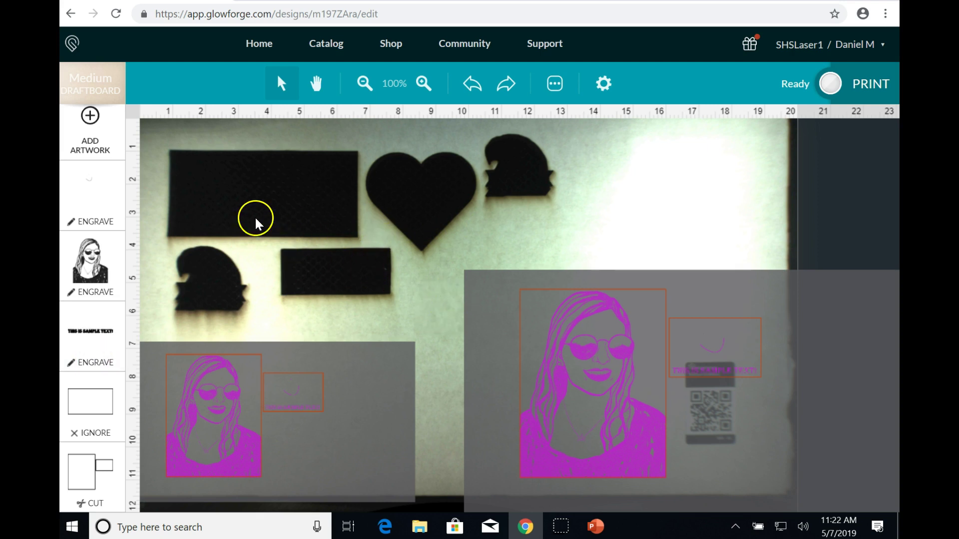
- Upload the newer 'Second file' from Downloads through Add Artwork > Upload
left_click(90, 119)
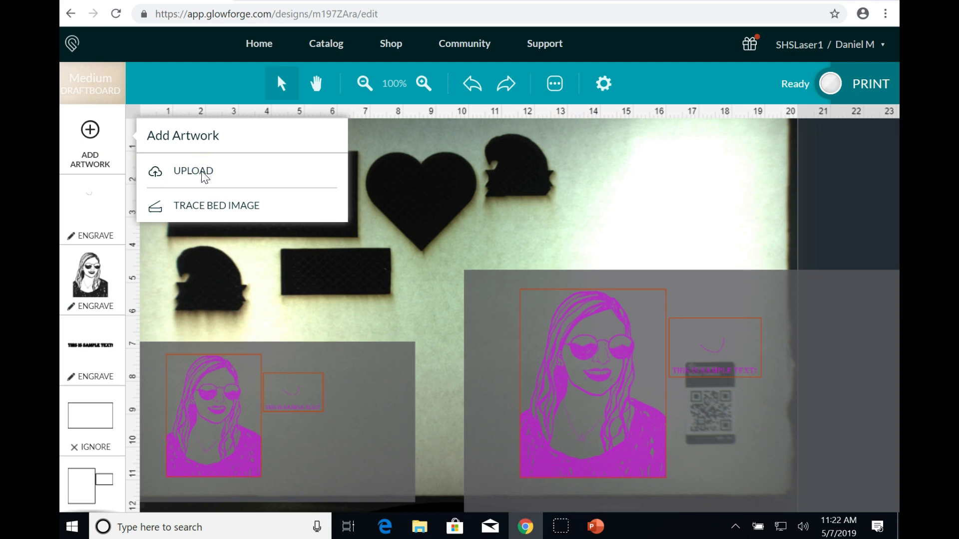
left_click(253, 186)
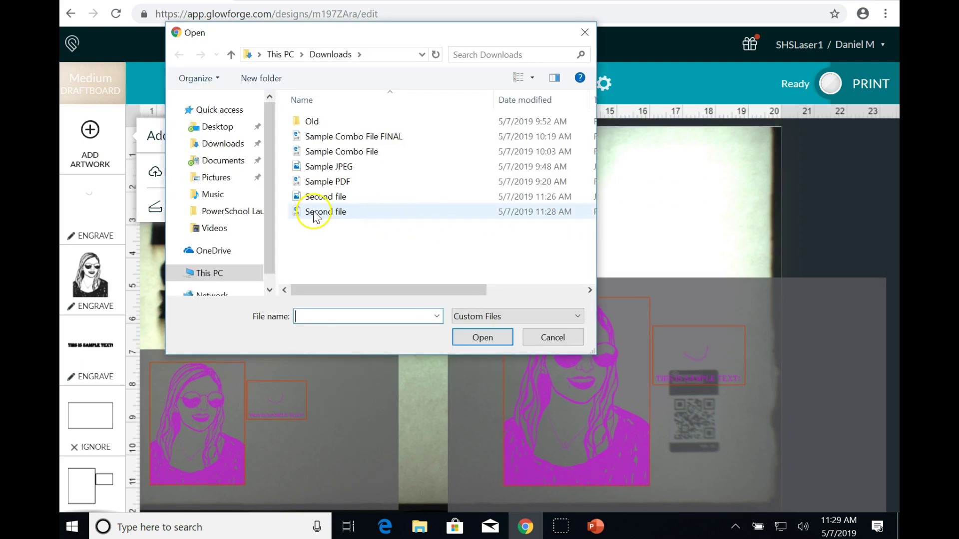
left_click(314, 214)
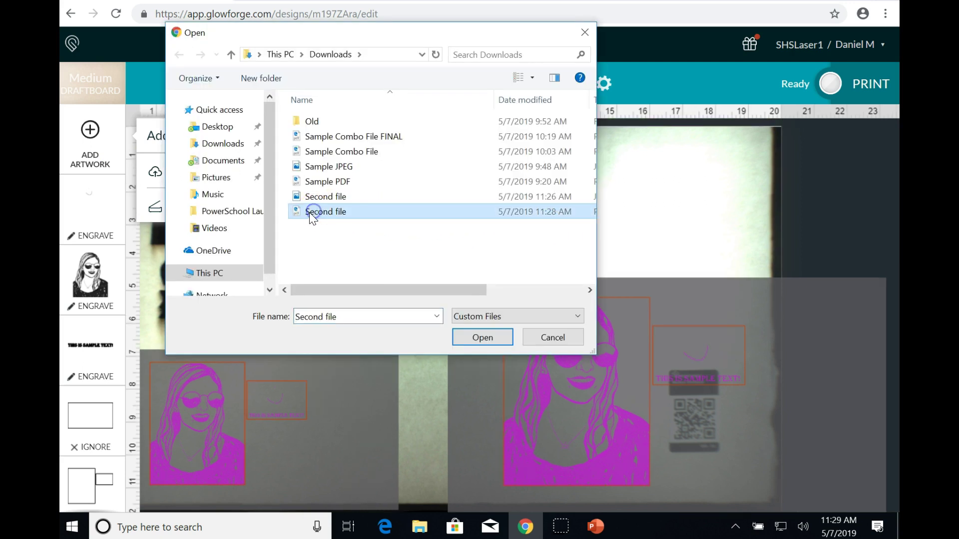
left_click(483, 338)
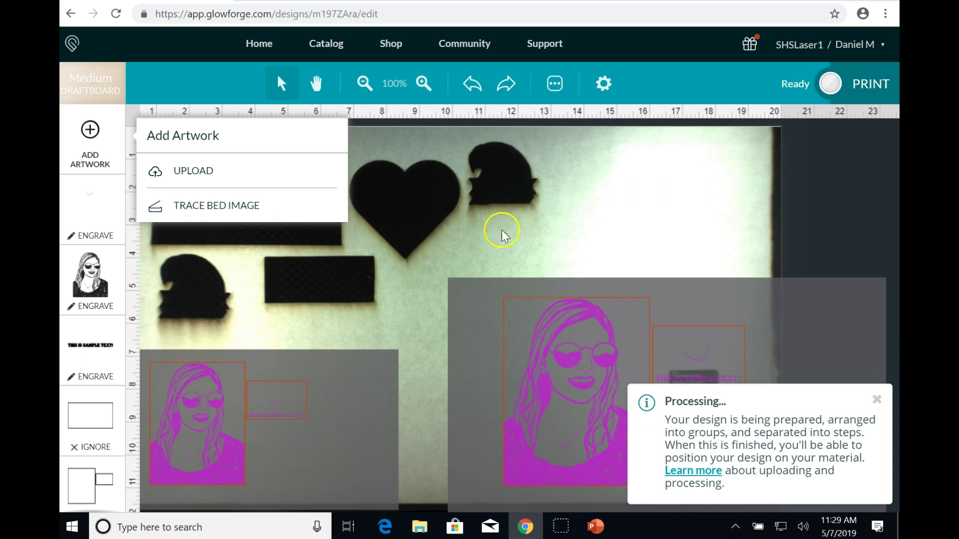
left_click(451, 213)
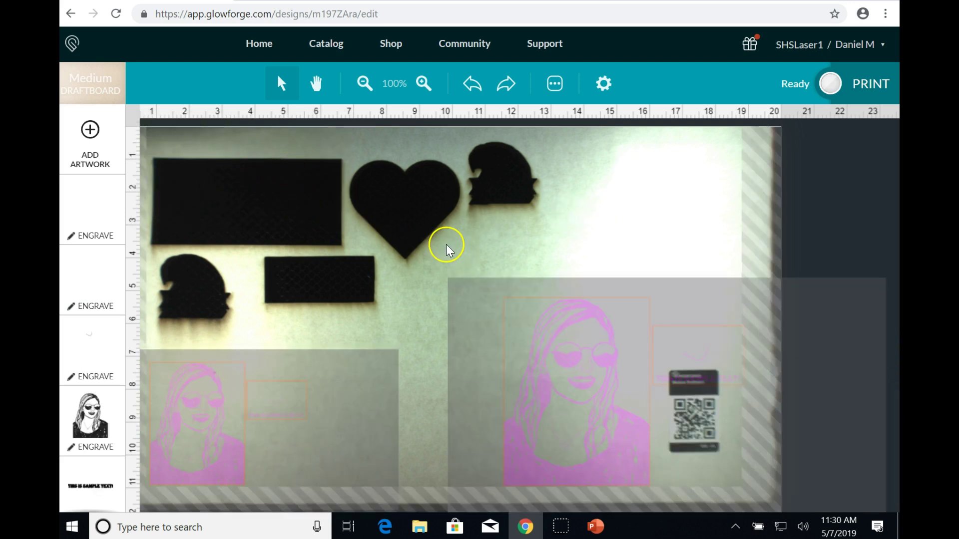
- Set the second file's grey background rectangle to Ignore
mouse_move(262, 157)
left_mouse_down()
mouse_move(288, 152)
mouse_move(218, 148)
mouse_move(236, 149)
left_mouse_up()
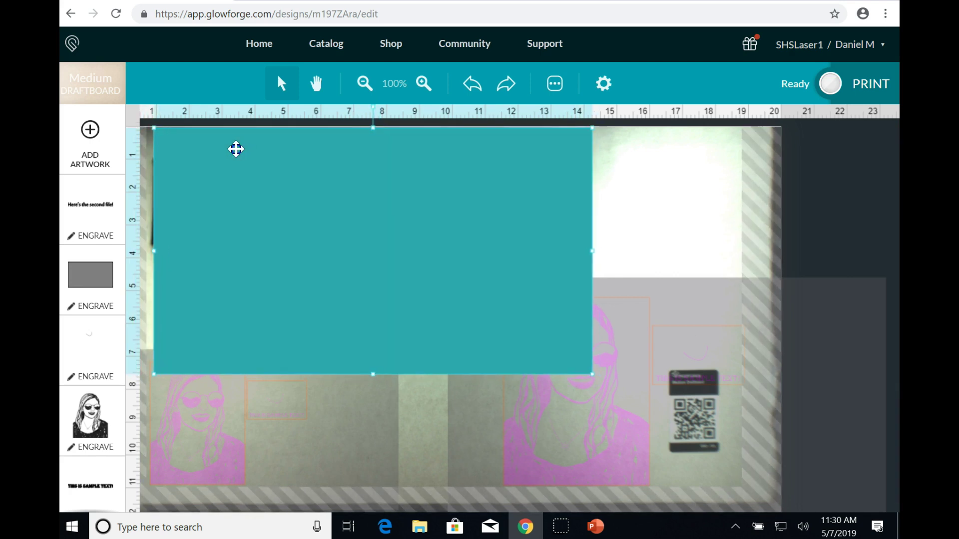
left_click(181, 246)
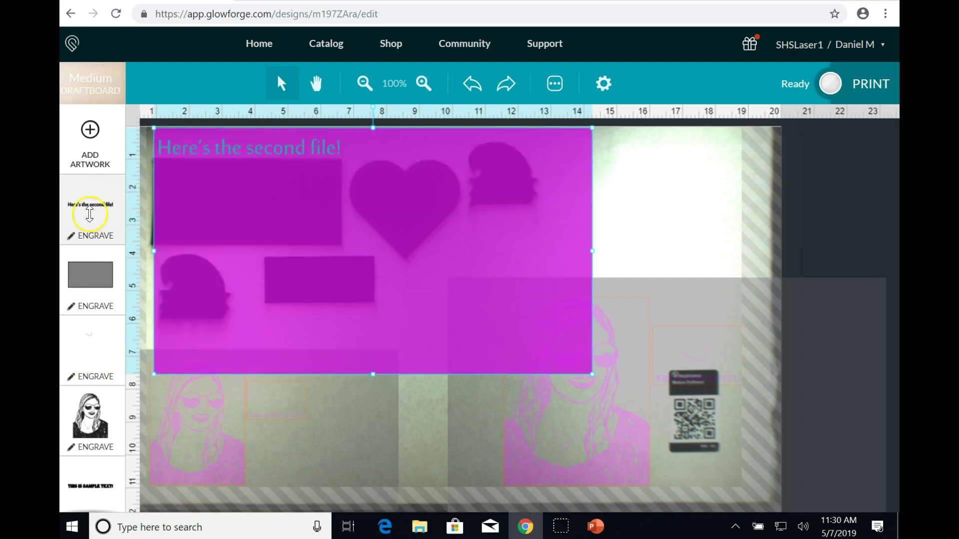
left_click(81, 273)
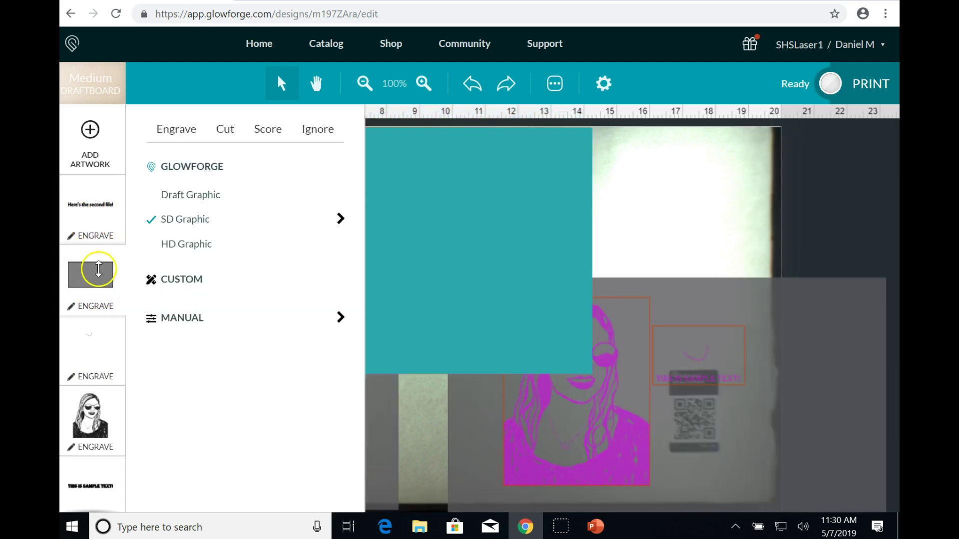
left_click(320, 129)
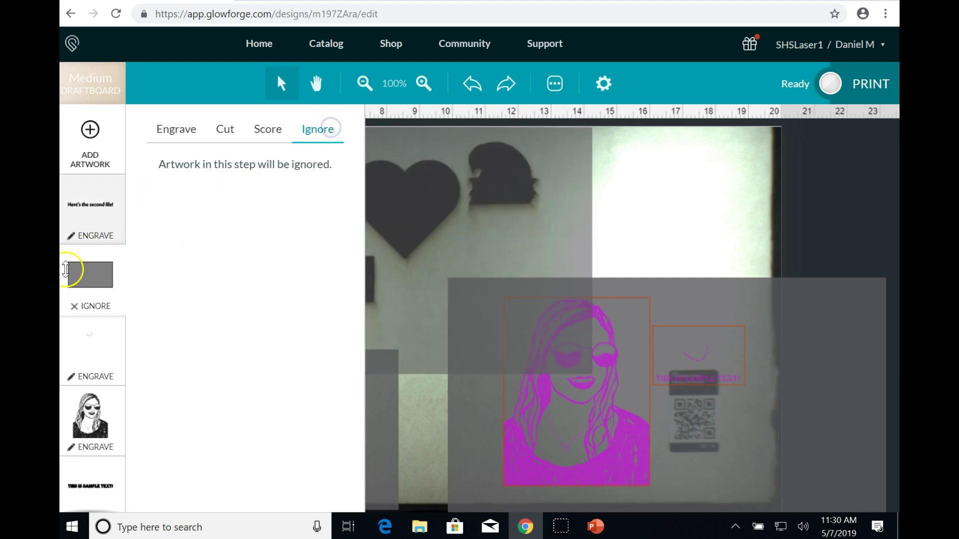
left_click(87, 241)
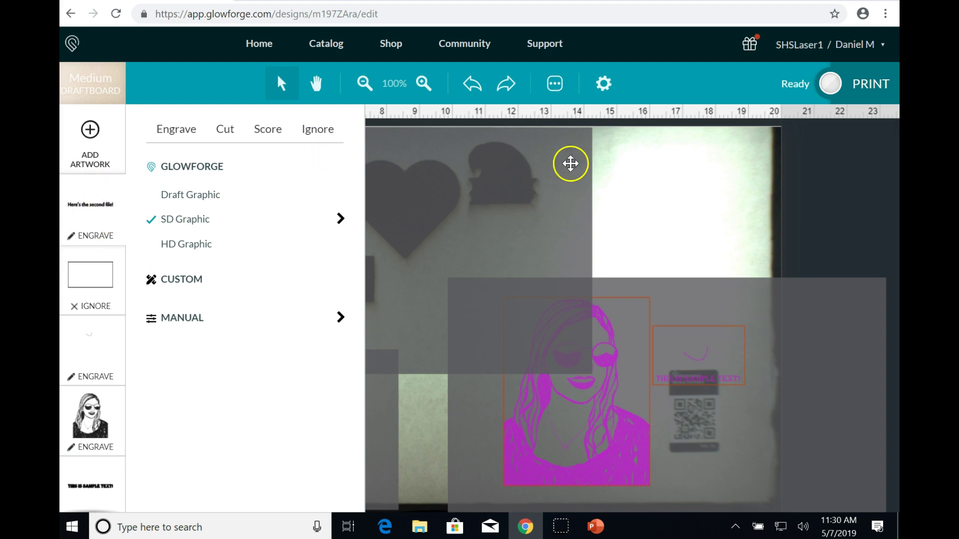
left_click(646, 173)
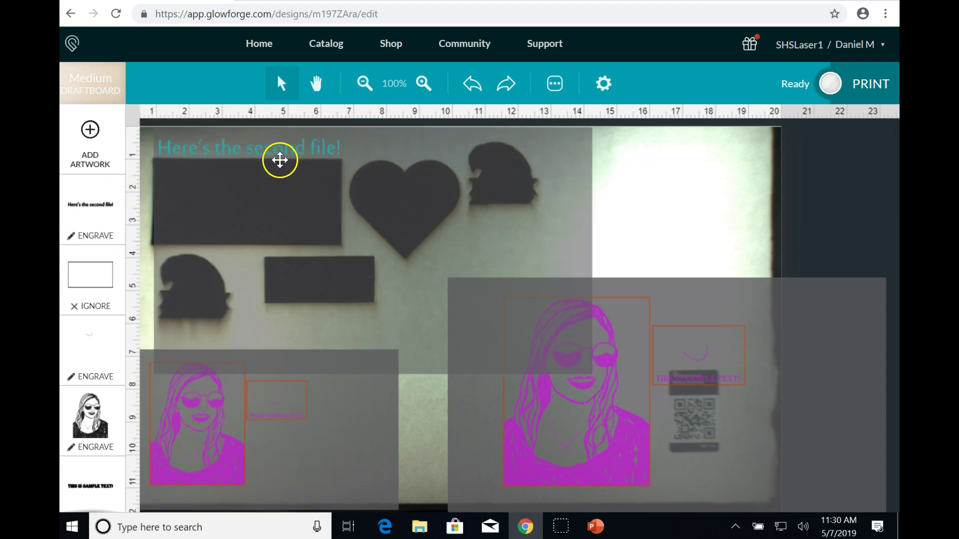
- Move the 'Here's the second file!' artwork to the top-left and scale it down
left_click(218, 147)
mouse_move(215, 146)
left_mouse_down()
mouse_move(230, 148)
mouse_move(206, 147)
mouse_move(225, 148)
left_mouse_up()
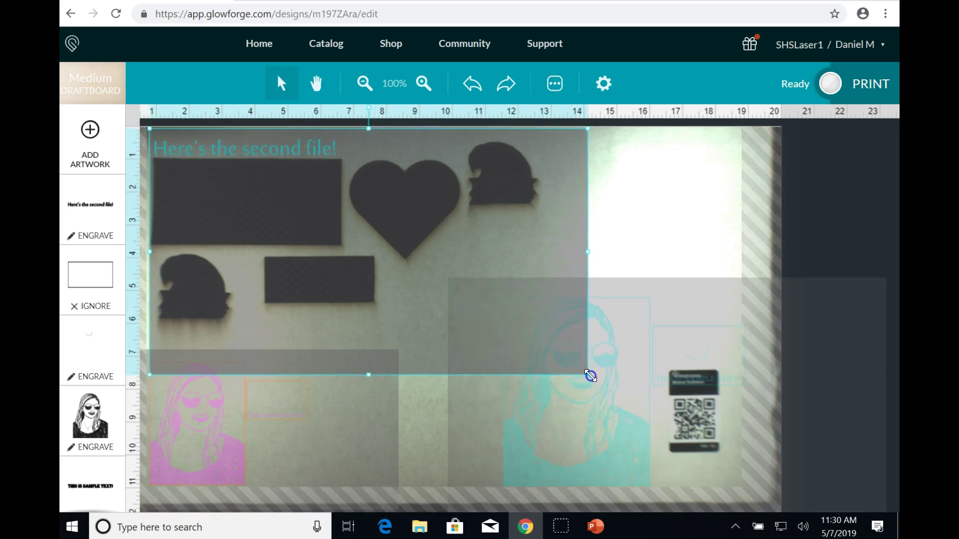
left_click_drag(590, 376, 609, 319)
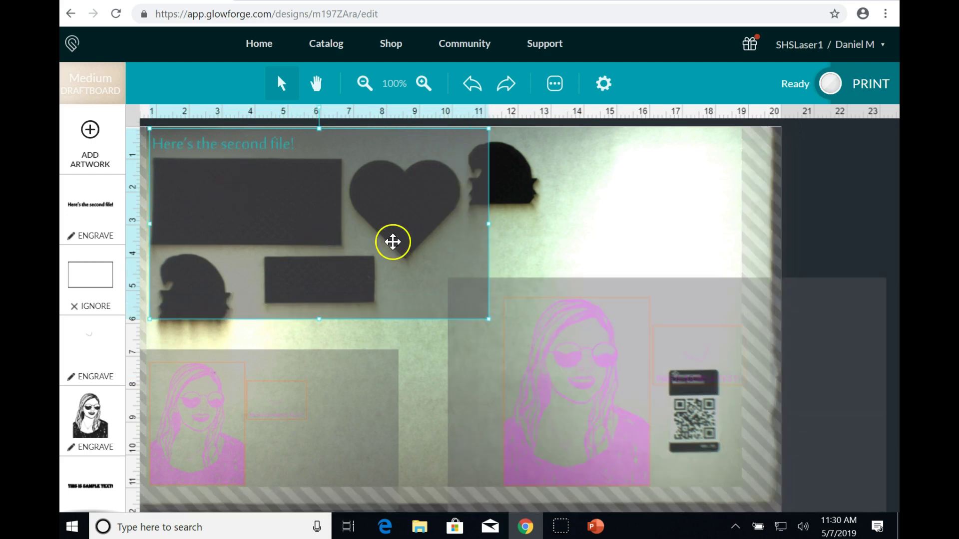